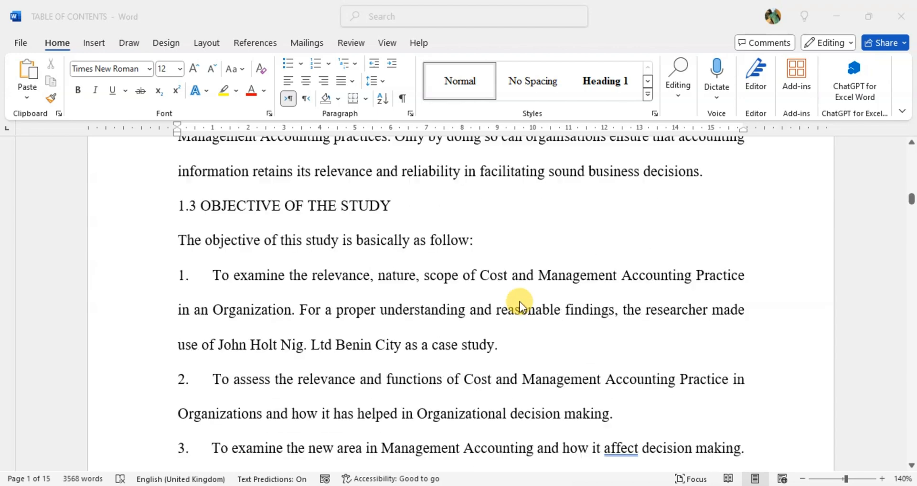
# - Apply the Heading 1 style to the CHAPTER ONE line below the document title
pyautogui.scroll(15, 521, 315)
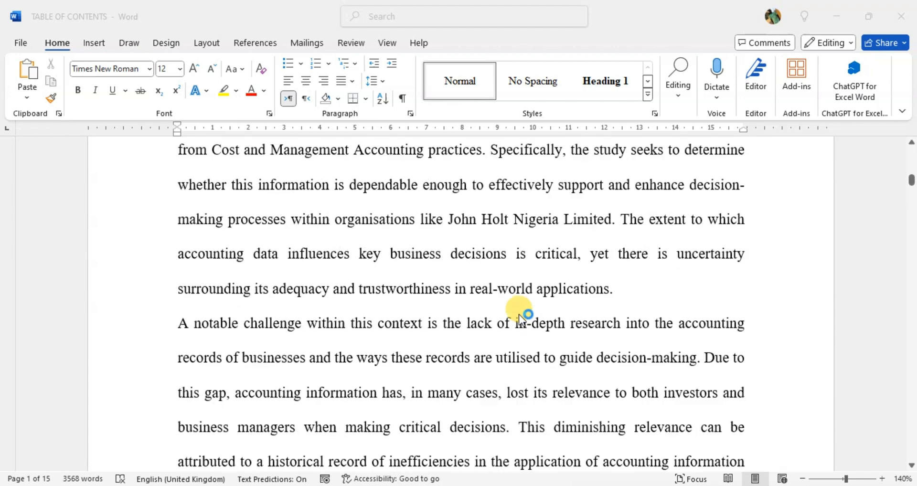
pyautogui.scroll(1, 518, 317)
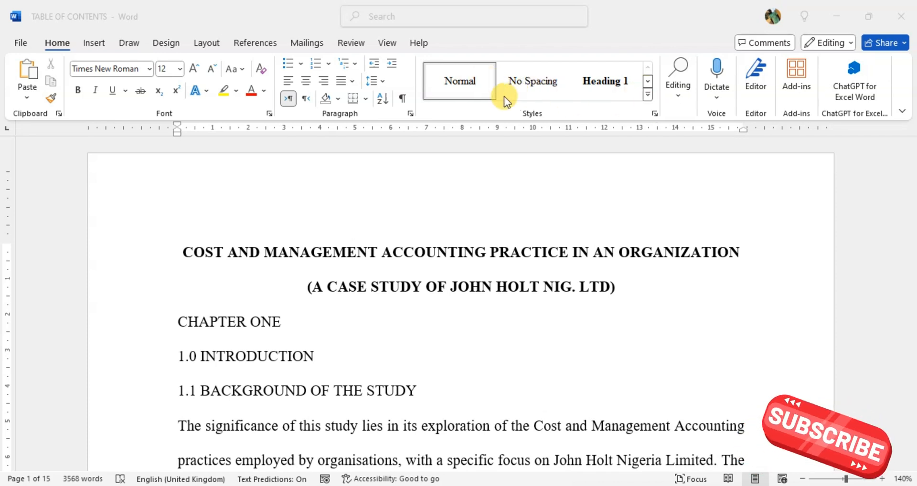
pyautogui.click(469, 87)
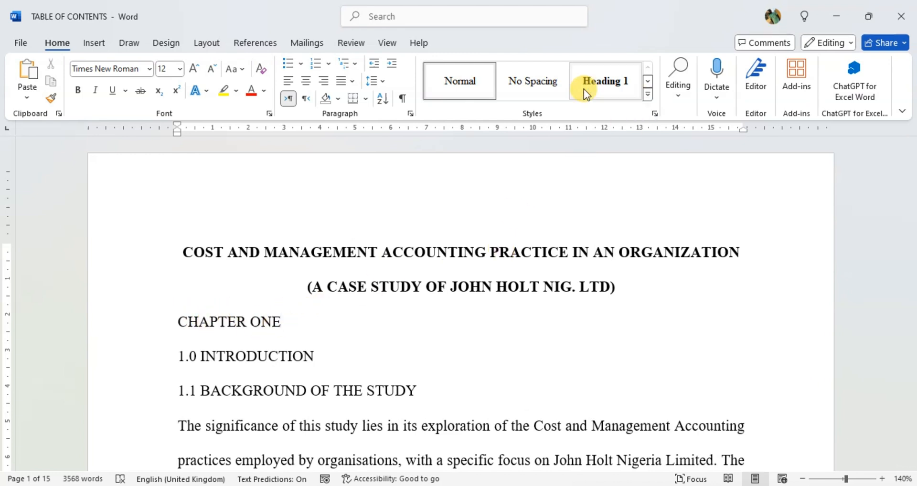
pyautogui.click(608, 82)
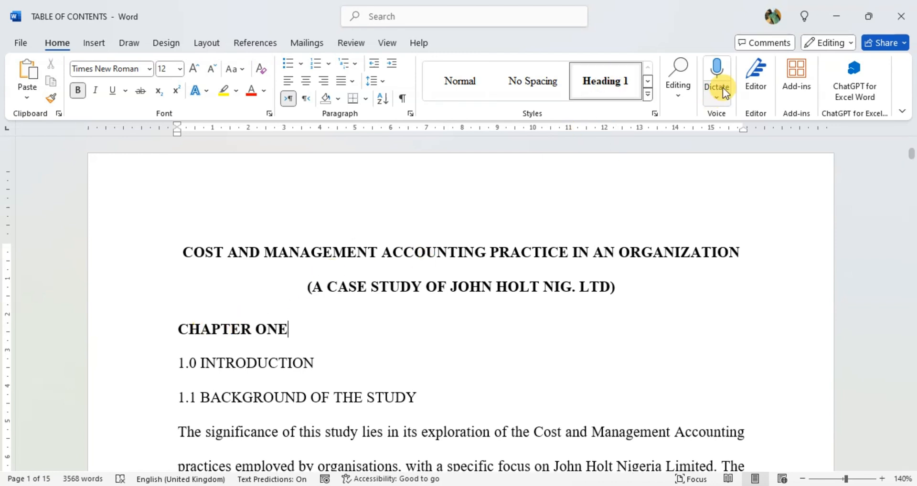
# - Apply the Heading 2 style to the lines 1.0 INTRODUCTION and 1.1 BACKGROUND OF THE STUDY
pyautogui.click(242, 368)
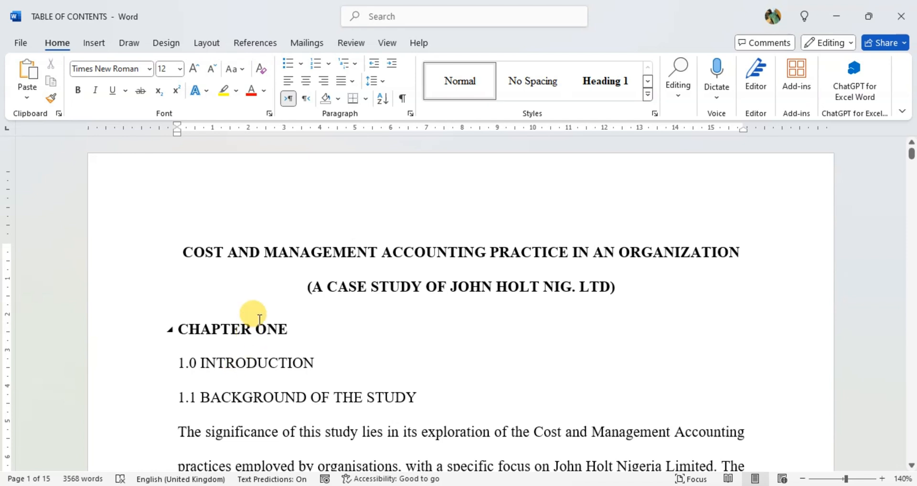
pyautogui.click(649, 81)
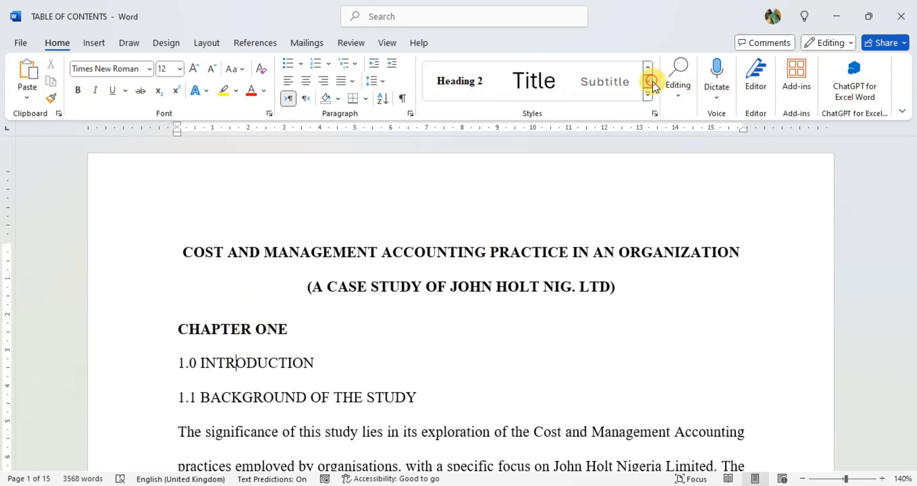
pyautogui.click(480, 84)
pyautogui.click(239, 365)
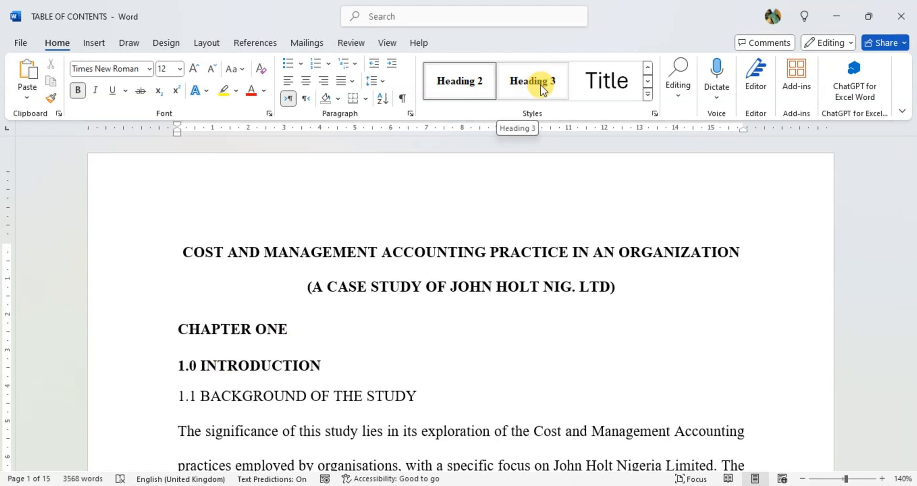
pyautogui.click(252, 395)
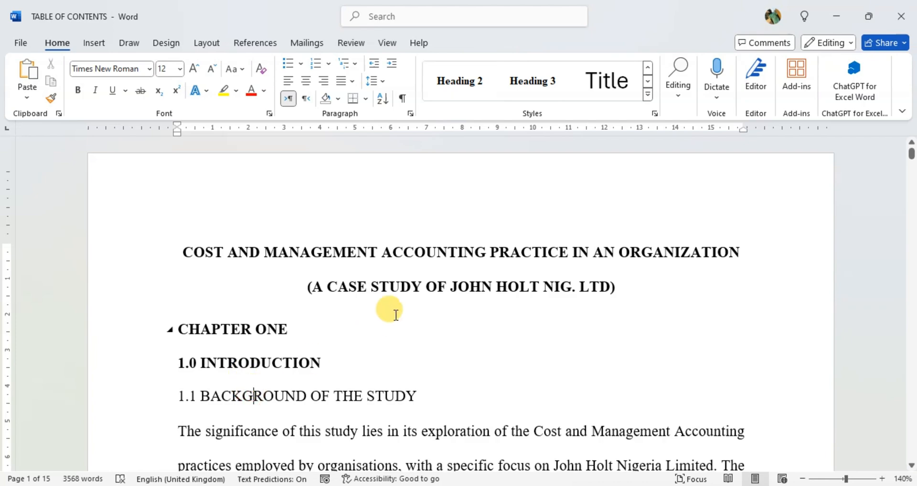
pyautogui.click(460, 82)
# - Apply the Heading 2 style to 1.2 STATEMENT OF PROBLEM and 1.3 OBJECTIVE OF THE STUDY
pyautogui.scroll(-15, 365, 331)
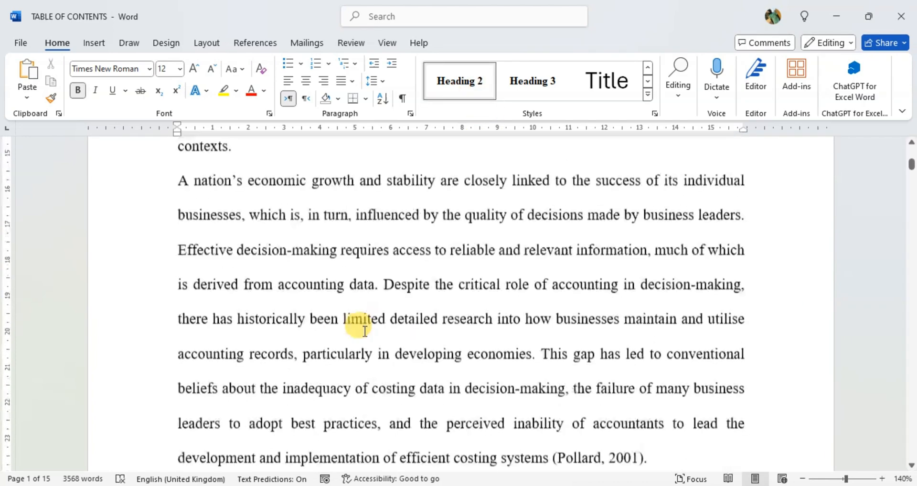
pyautogui.scroll(3, 333, 256)
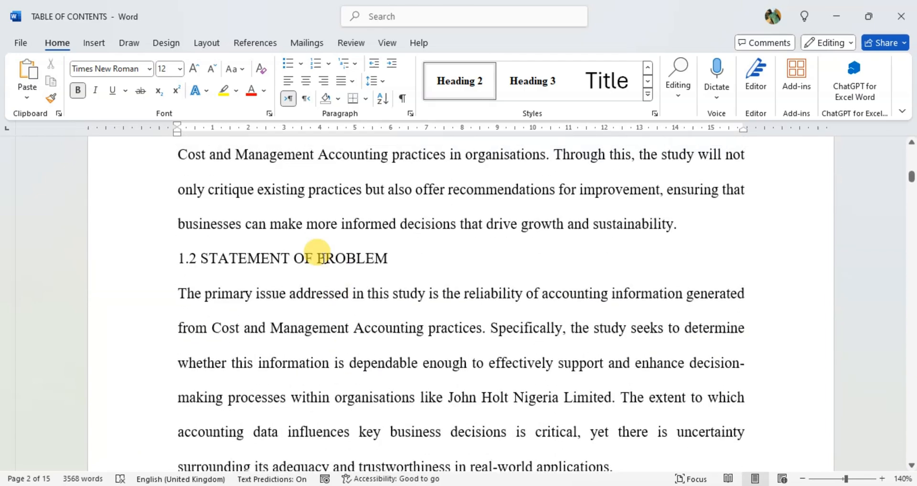
pyautogui.click(266, 254)
pyautogui.click(475, 82)
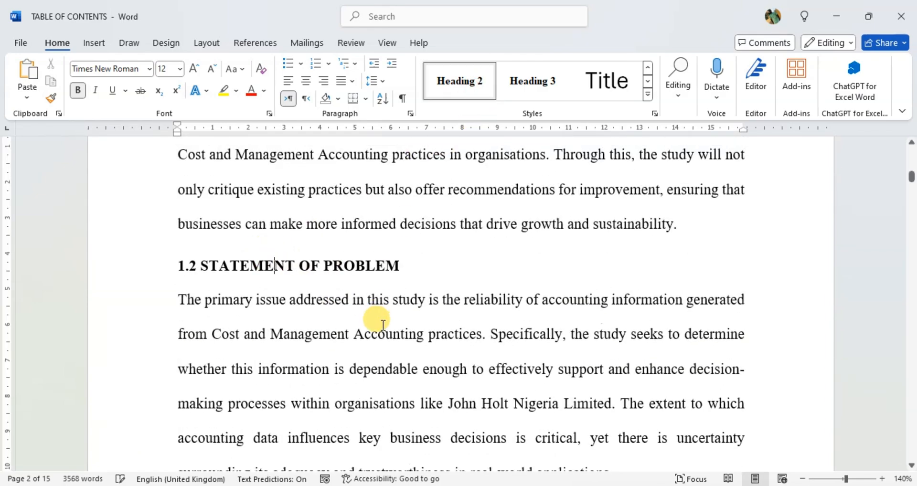
pyautogui.scroll(-8, 379, 324)
pyautogui.scroll(-12, 380, 322)
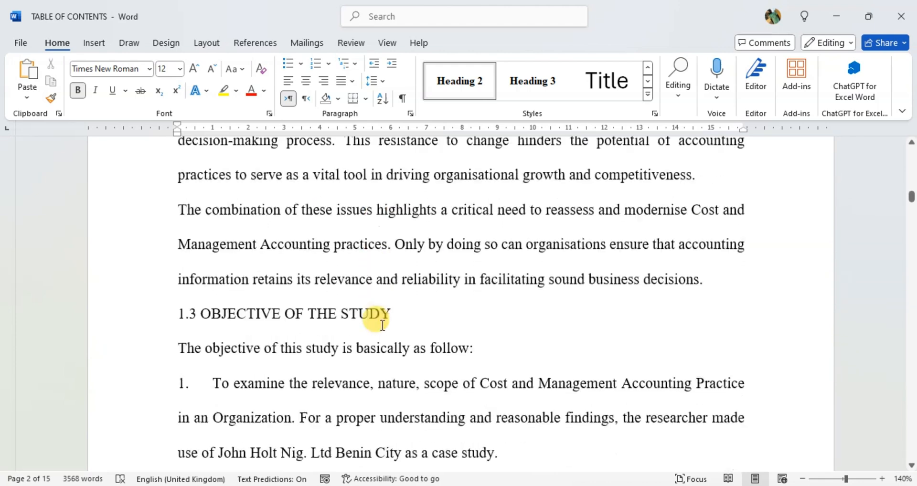
pyautogui.click(318, 296)
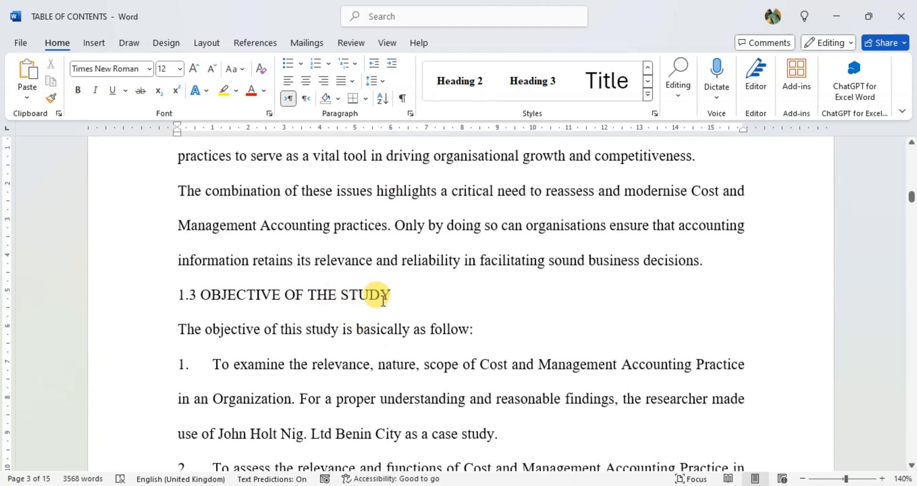
pyautogui.click(474, 79)
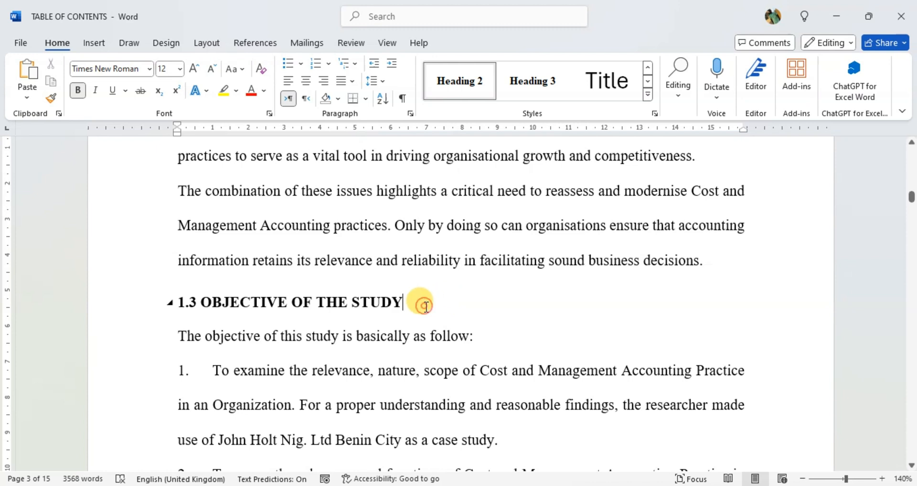
# - Add the lines "1.3.1 AIM" and "1.3.2 OBJECTIVES" directly below the 1.3 OBJECTIVE OF THE STUDY heading
pyautogui.press('Return')
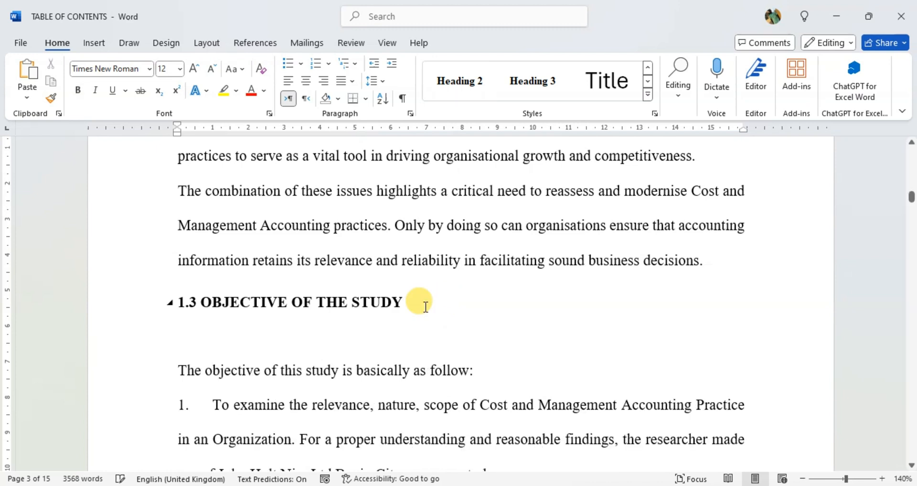
pyautogui.write('1.3.1 AIM')
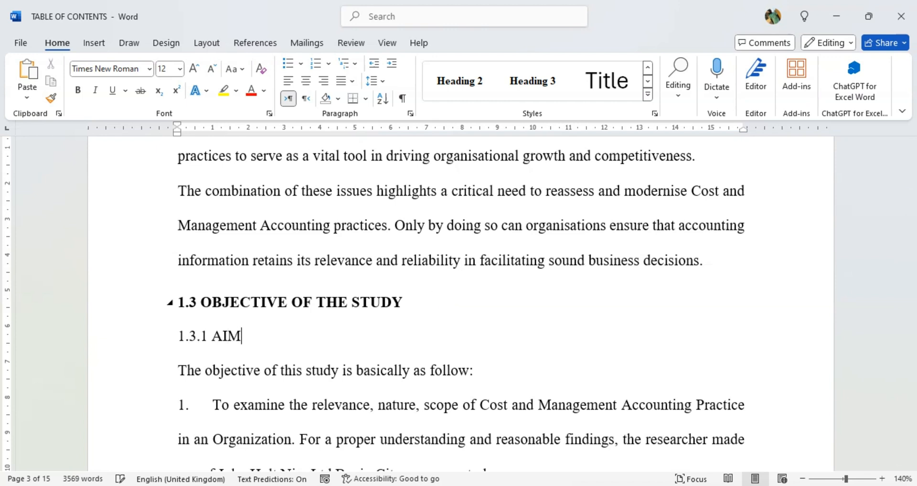
pyautogui.click(424, 306)
pyautogui.press('Return')
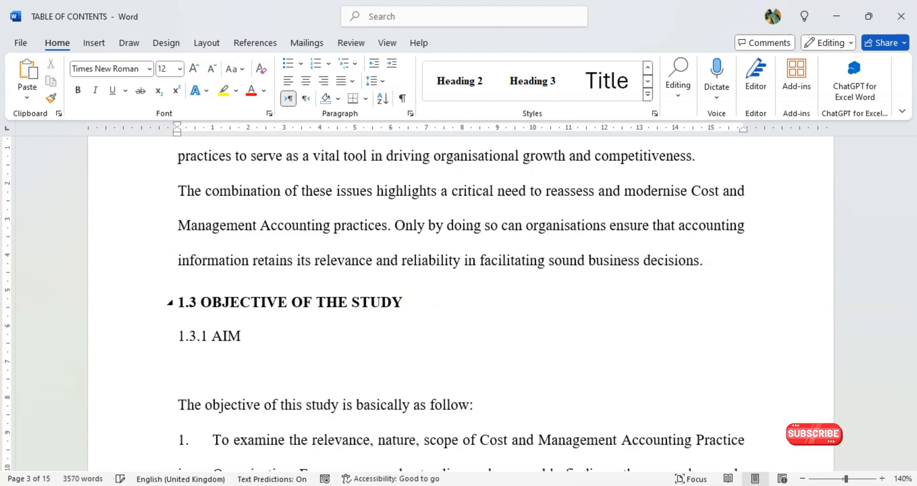
pyautogui.write('1.3.')
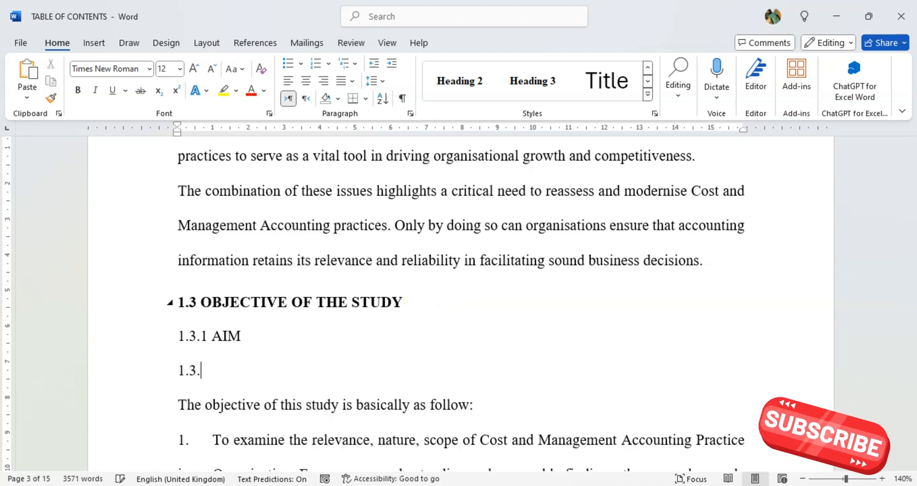
pyautogui.write('2 OBJECTIVES')
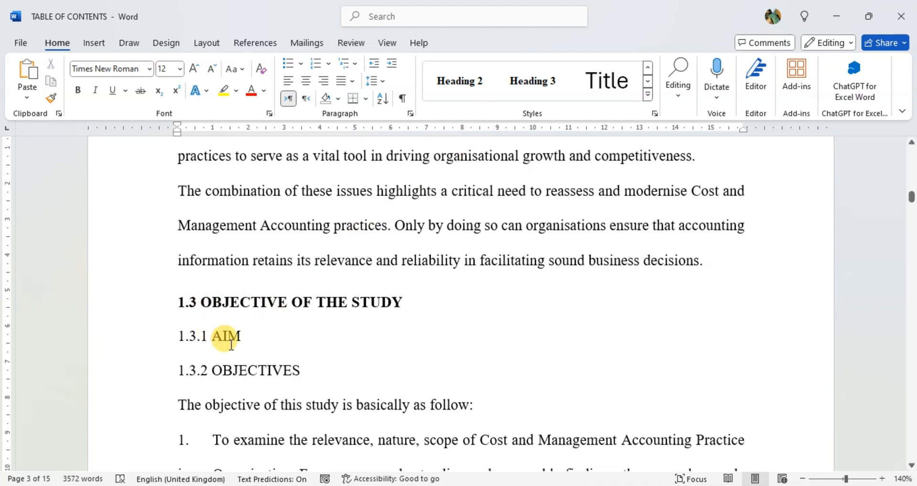
# - Apply the Heading 3 style to the 1.3.1 AIM and 1.3.2 OBJECTIVES lines
pyautogui.click(536, 91)
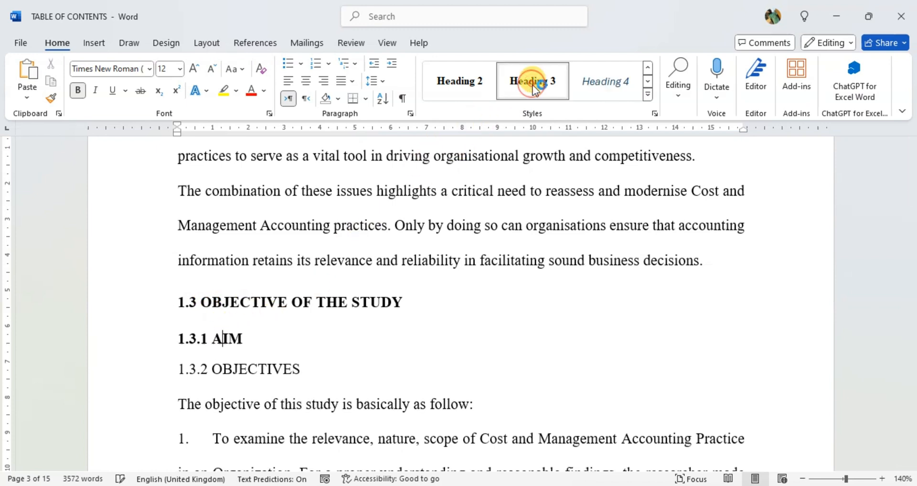
pyautogui.click(215, 375)
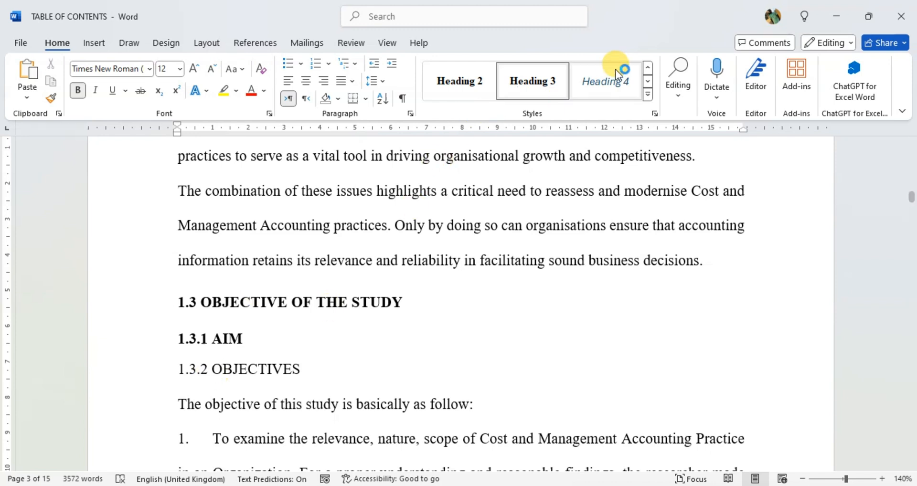
pyautogui.click(524, 87)
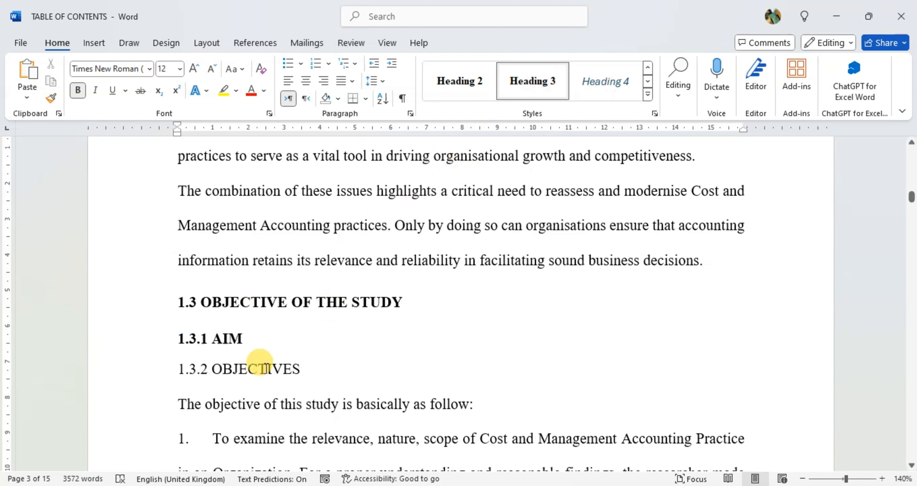
pyautogui.click(529, 85)
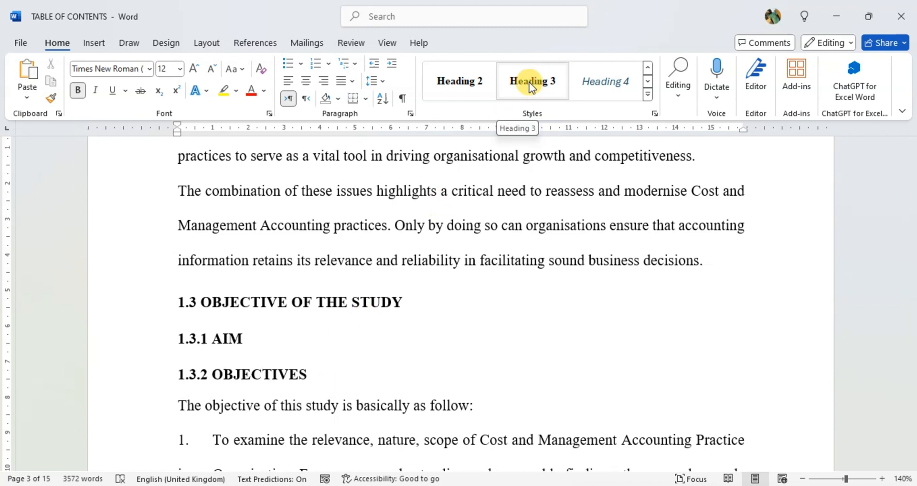
# - Modify the Heading 3 style to font size 11 and reapply it to the 1.3.1 AIM line
pyautogui.rightClick(529, 86)
pyautogui.click(568, 111)
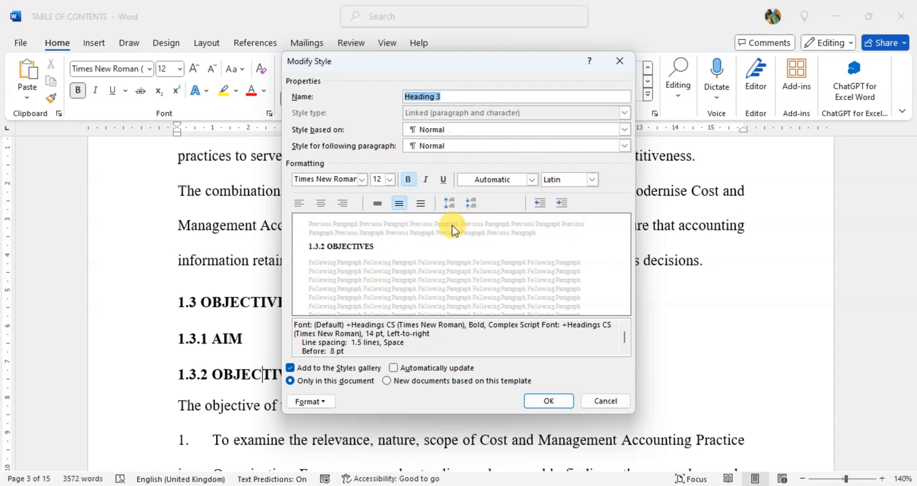
pyautogui.click(389, 179)
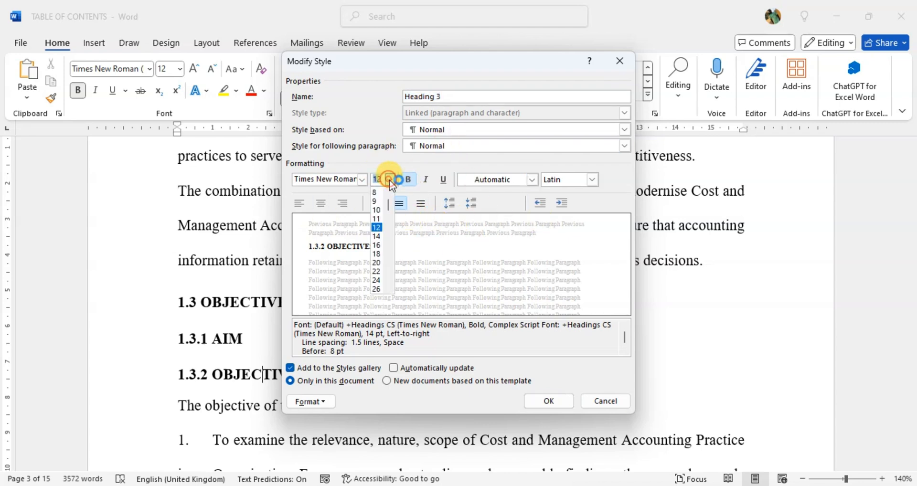
pyautogui.click(377, 219)
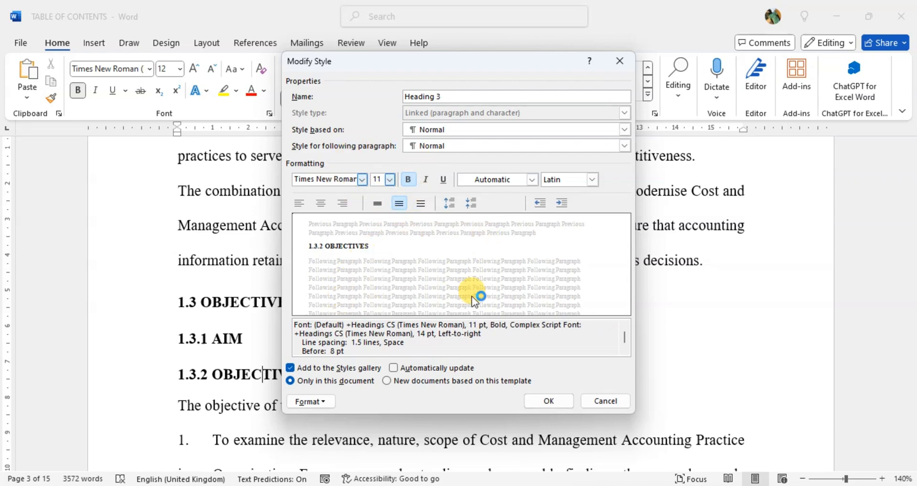
pyautogui.click(549, 401)
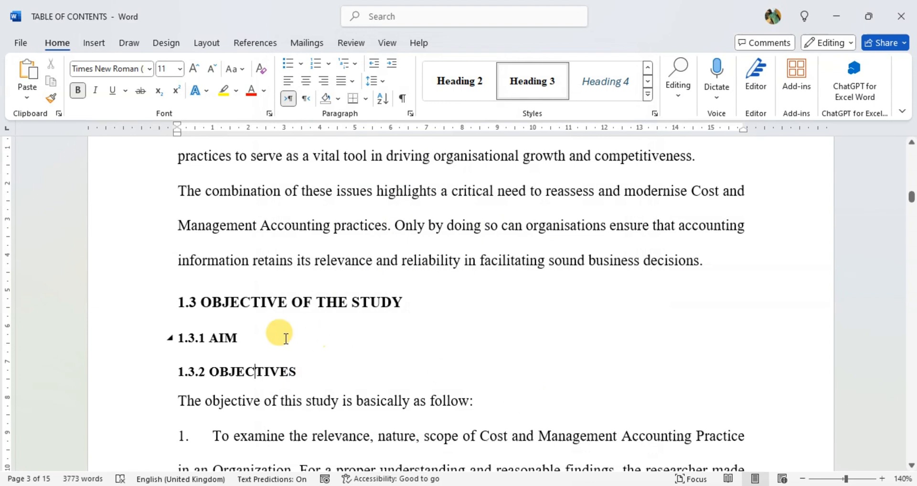
pyautogui.click(224, 339)
pyautogui.click(528, 85)
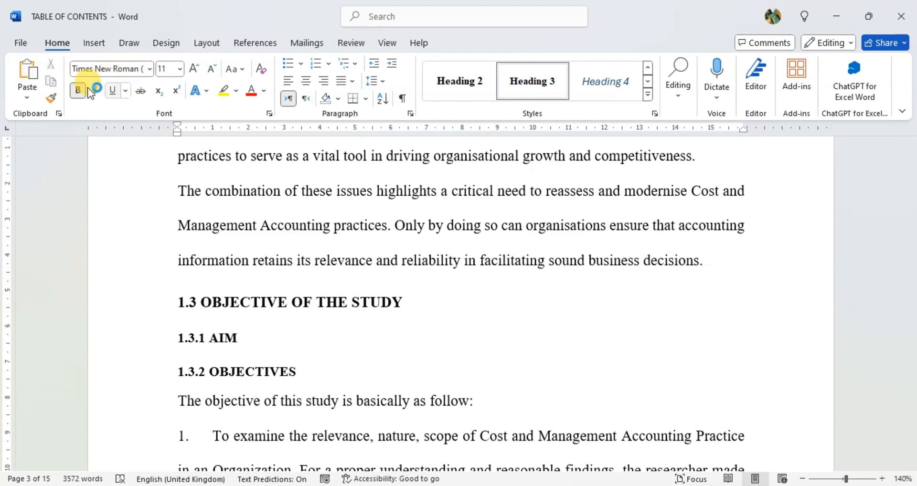
# - Apply the Heading 2 style to 1.4 RESEARCH HYPOTHESIS and 1.5 SIGNIFICANCE OF THE STUDY
pyautogui.click(239, 300)
pyautogui.scroll(-5, 360, 245)
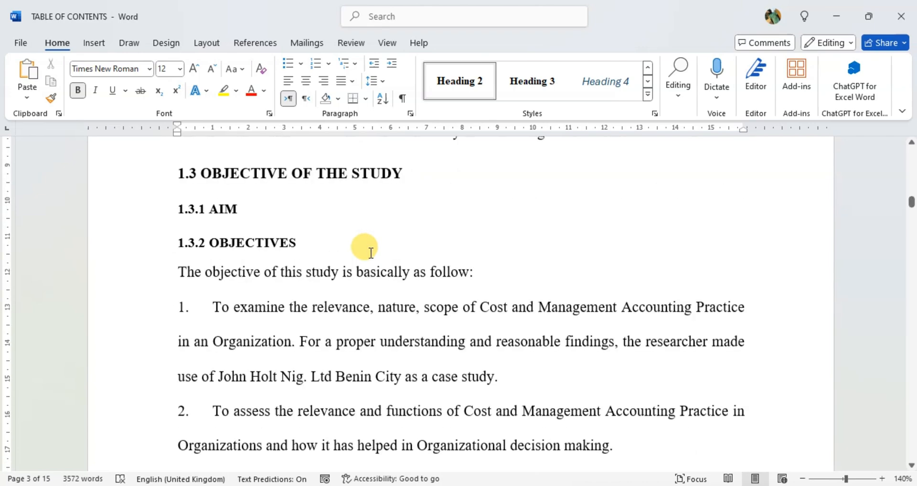
pyautogui.click(267, 197)
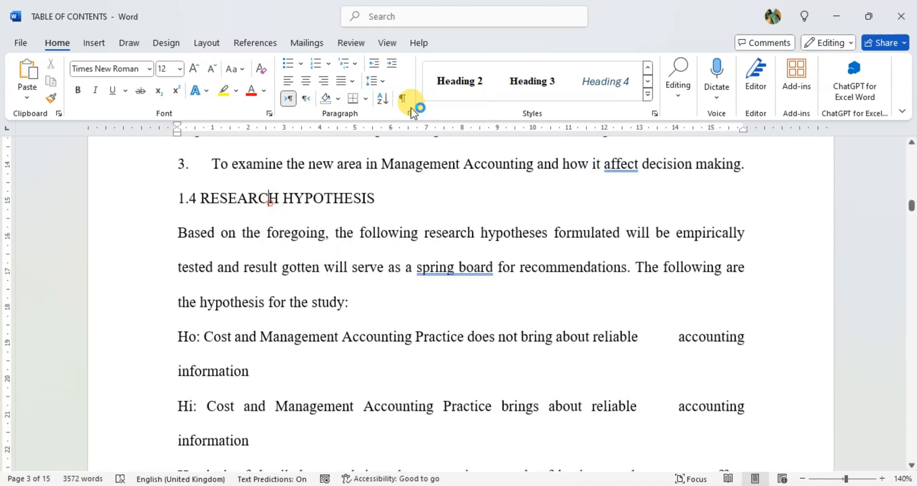
pyautogui.click(452, 94)
pyautogui.scroll(-10, 312, 270)
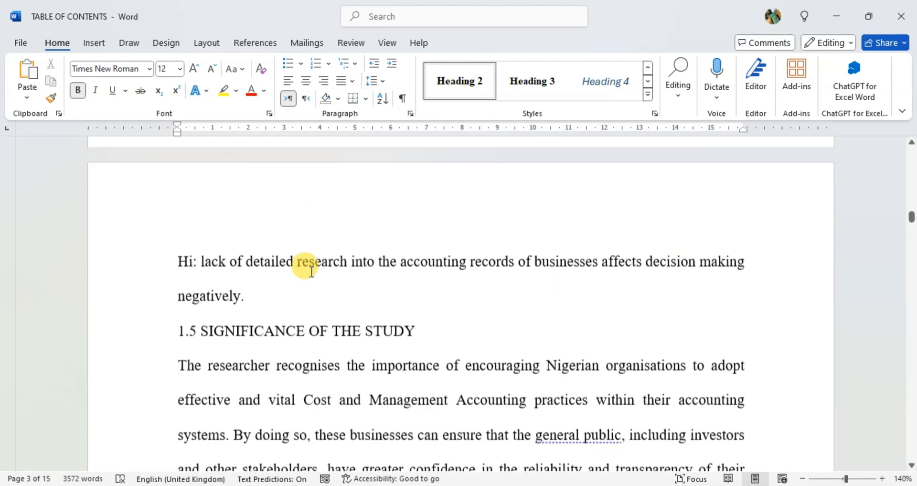
pyautogui.click(319, 191)
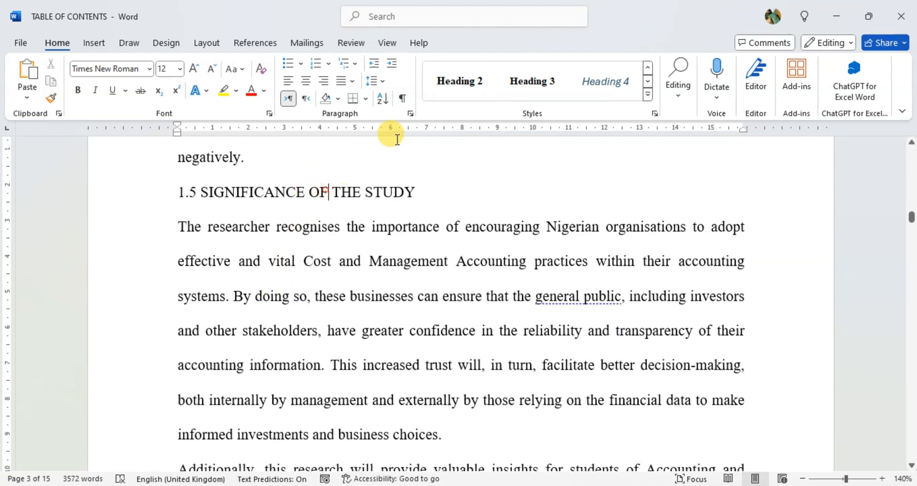
pyautogui.click(454, 90)
# - Apply the Heading 2 style to the 1.6 LIMITATION OF THE STUDY line
pyautogui.scroll(-5, 342, 257)
pyautogui.scroll(-3, 342, 258)
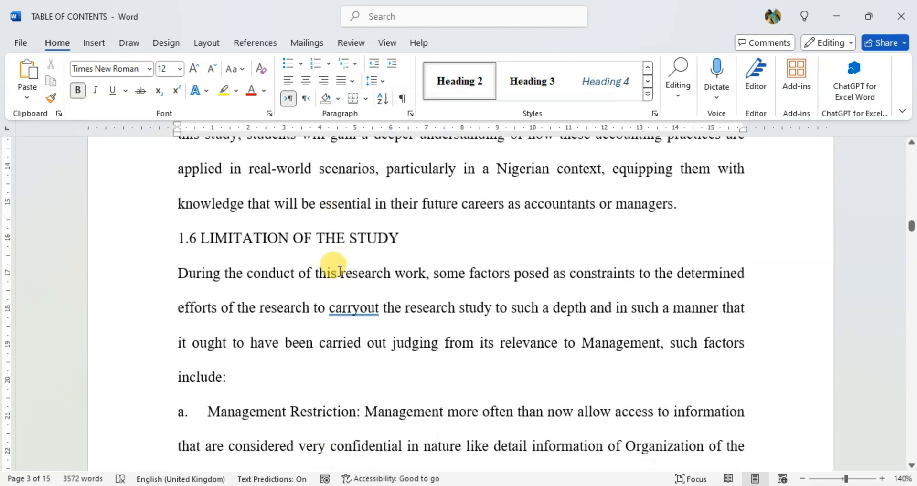
pyautogui.click(340, 236)
pyautogui.click(454, 81)
# - Apply the Heading 2 style to the 1.7 SCOPE OF THE STUDY and 1.8 DEFINITION OF TERMS lines
pyautogui.scroll(-5, 347, 357)
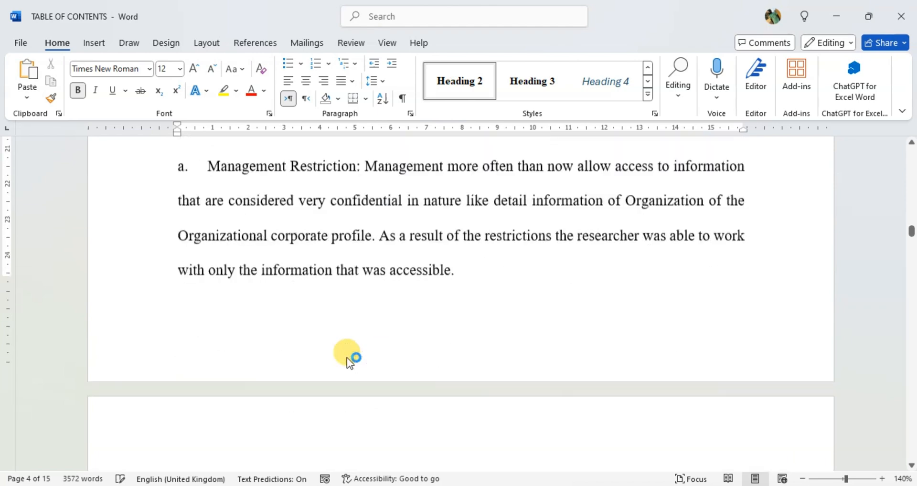
pyautogui.scroll(-10, 342, 351)
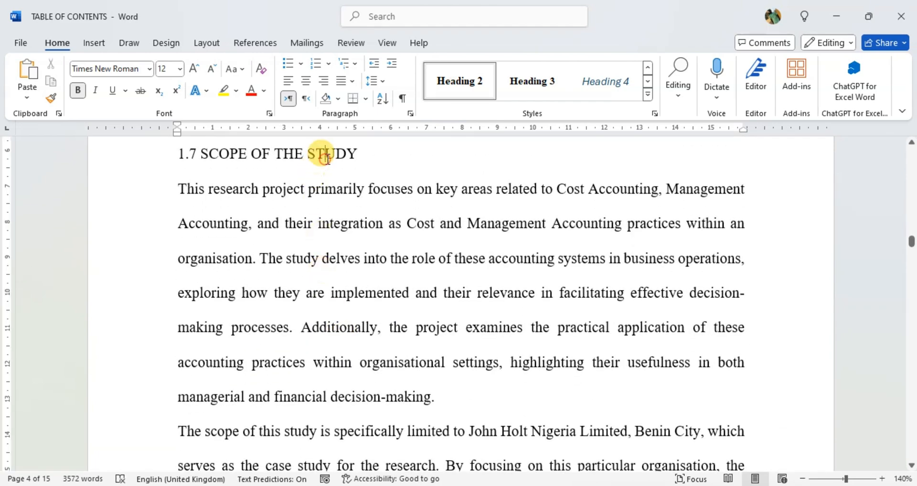
pyautogui.click(326, 158)
pyautogui.click(477, 80)
pyautogui.scroll(-6, 339, 301)
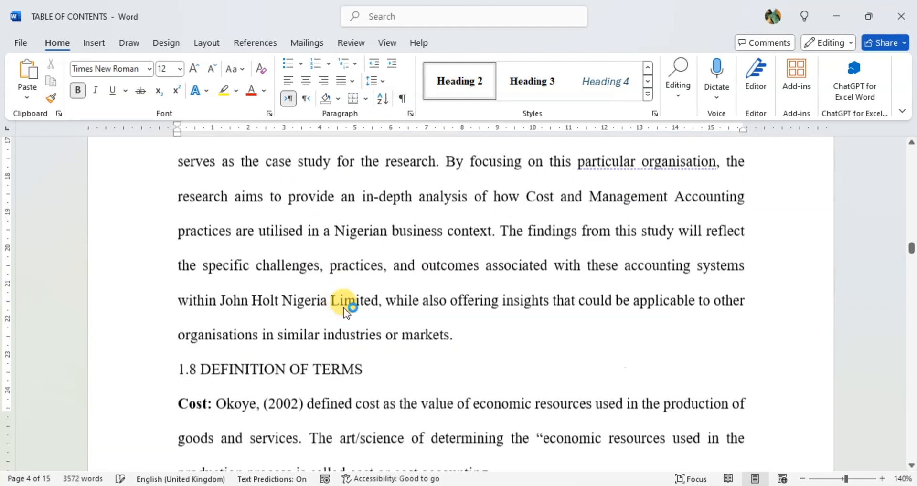
pyautogui.scroll(-6, 336, 287)
pyautogui.scroll(4, 330, 258)
pyautogui.click(295, 279)
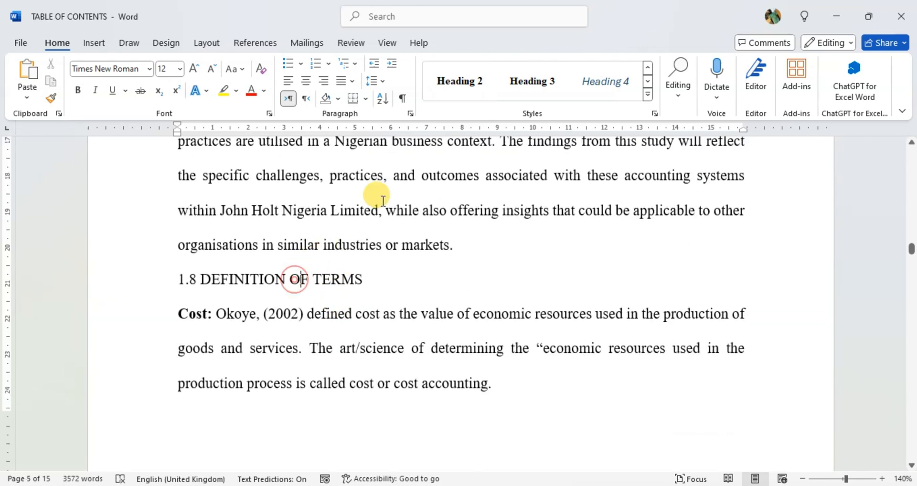
pyautogui.click(467, 81)
# - Insert a page break before the CHAPTER TWO line so the chapter starts on a new page
pyautogui.scroll(-10, 435, 215)
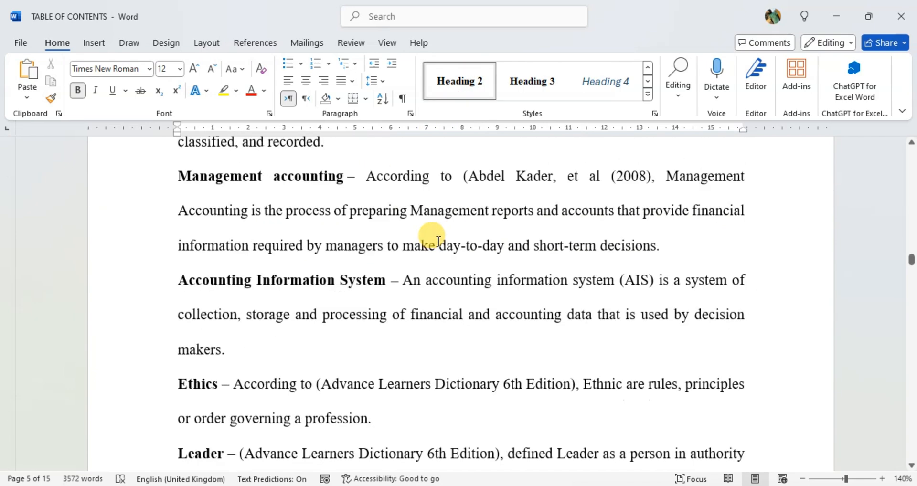
pyautogui.scroll(-15, 434, 239)
pyautogui.scroll(4, 426, 241)
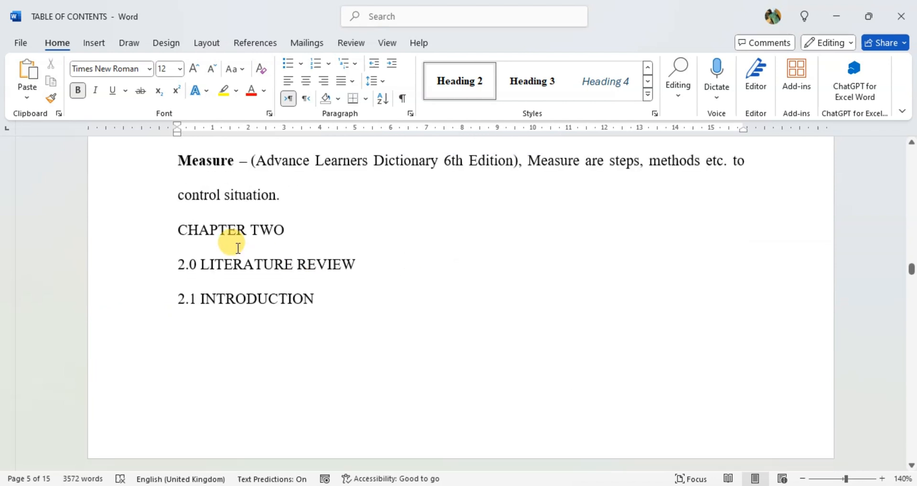
pyautogui.scroll(1, 225, 243)
pyautogui.click(177, 275)
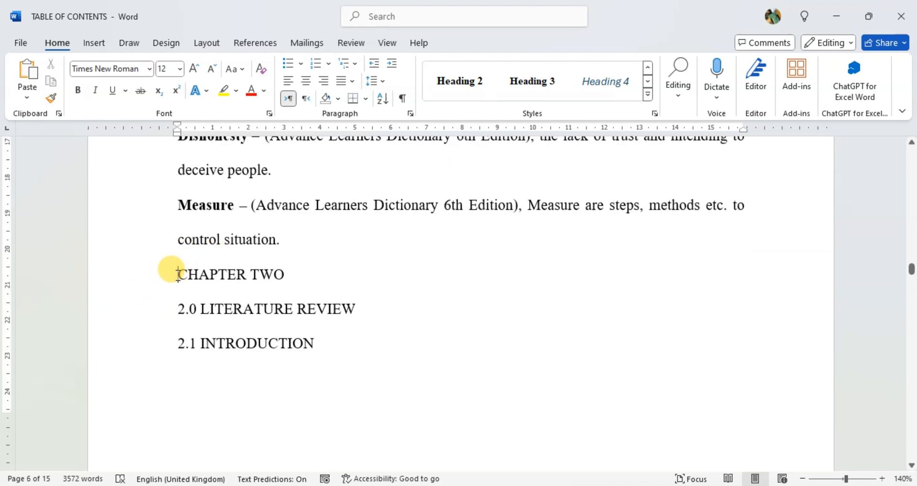
pyautogui.hotkey('ctrl', 'Return')
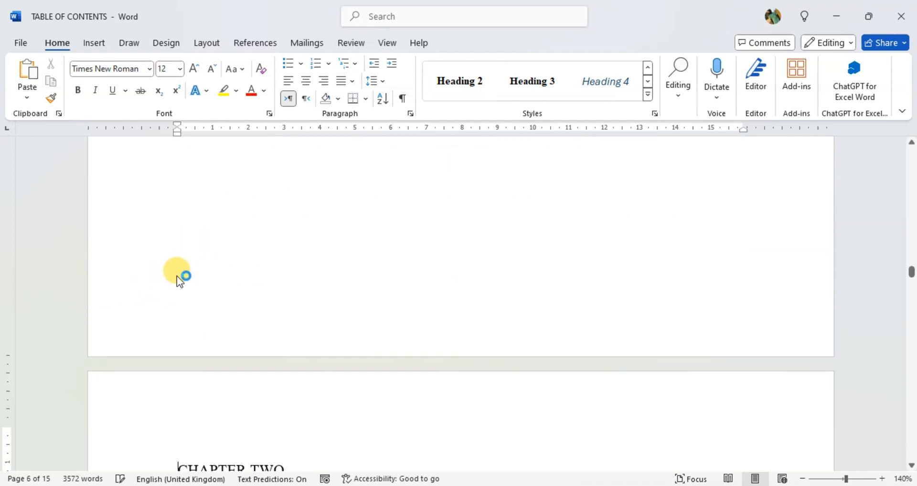
# - Apply the Heading 1 style to the CHAPTER TWO line and center it
pyautogui.scroll(-5, 186, 297)
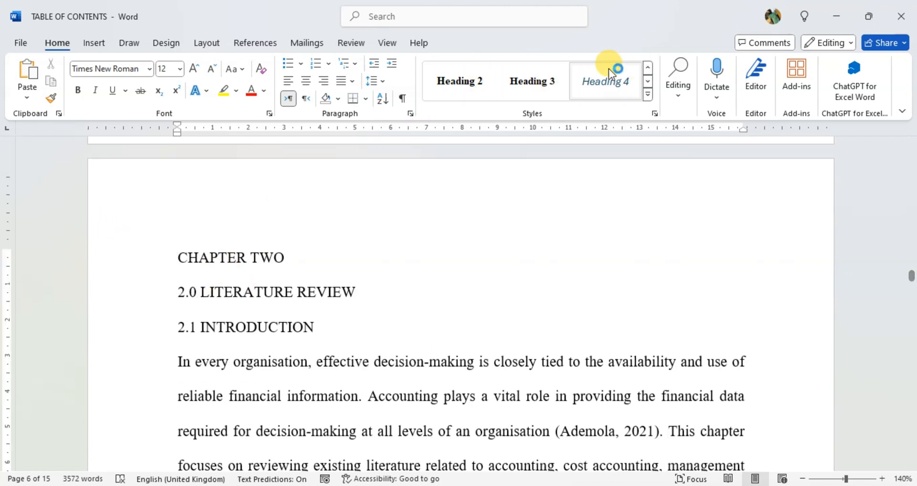
pyautogui.click(648, 66)
pyautogui.click(617, 81)
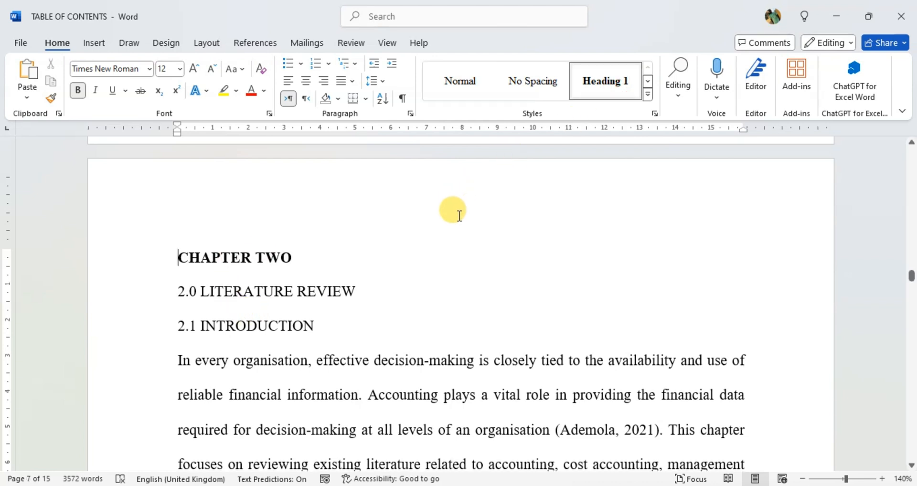
pyautogui.hotkey('ctrl', 'e')
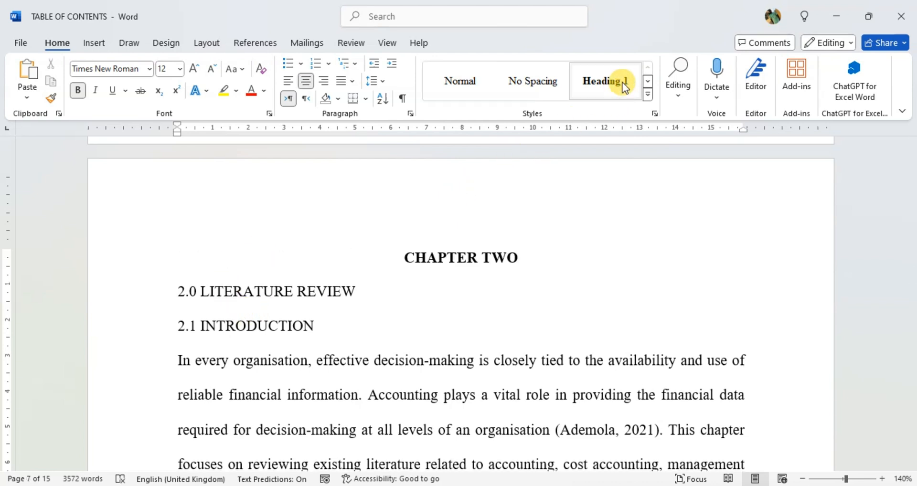
# - Apply the Heading 2 style to the 2.0 LITERATURE REVIEW and 2.1 INTRODUCTION lines
pyautogui.click(256, 295)
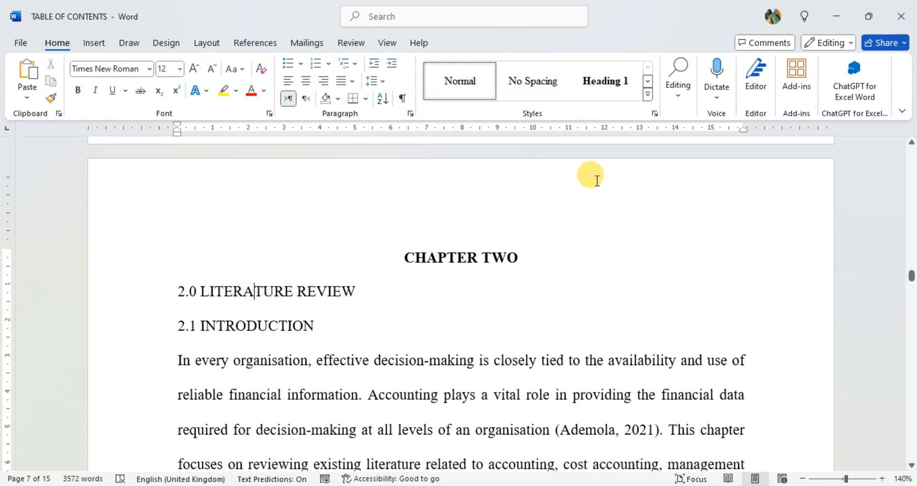
pyautogui.click(648, 84)
pyautogui.click(456, 82)
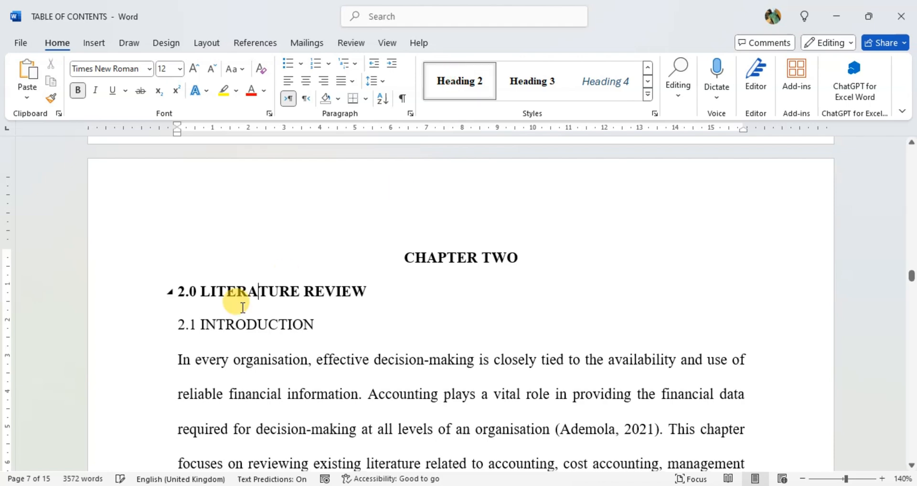
pyautogui.click(240, 326)
pyautogui.click(466, 80)
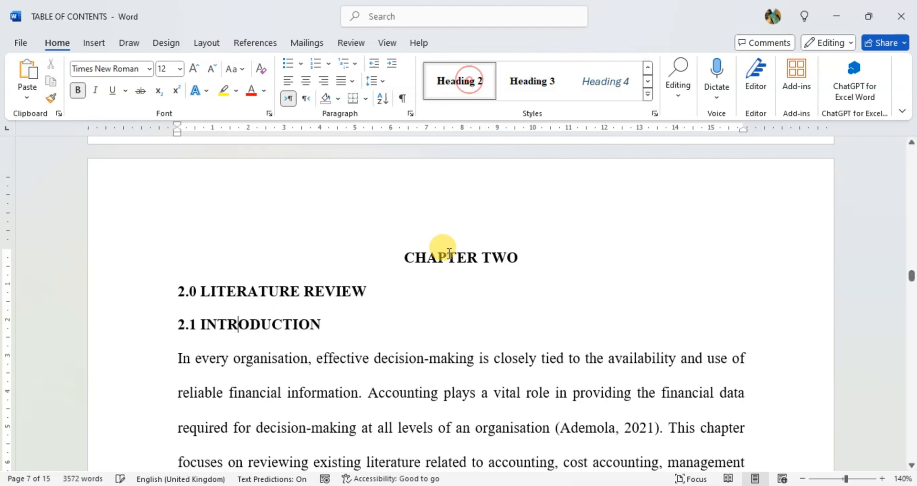
# - Apply the Heading 2 style to the 2.2 WHAT IS ACCOUNTING? and 2.3 WHAT IS COST ACCOUNTING? lines
pyautogui.scroll(-3, 405, 308)
pyautogui.scroll(-5, 405, 308)
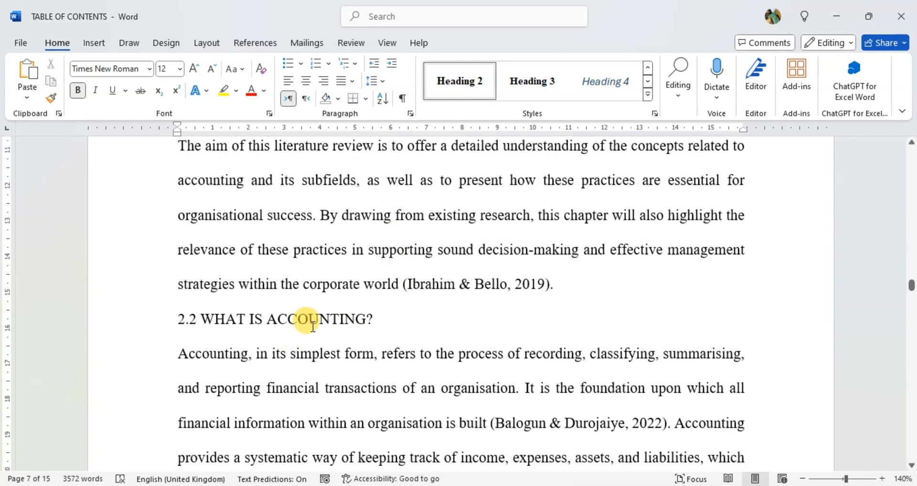
pyautogui.click(311, 319)
pyautogui.click(466, 81)
pyautogui.scroll(-8, 393, 310)
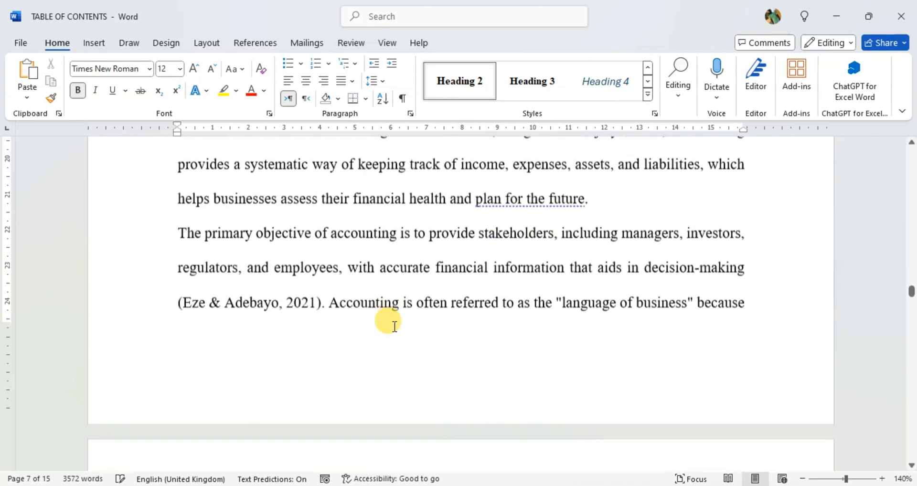
pyautogui.scroll(-10, 394, 328)
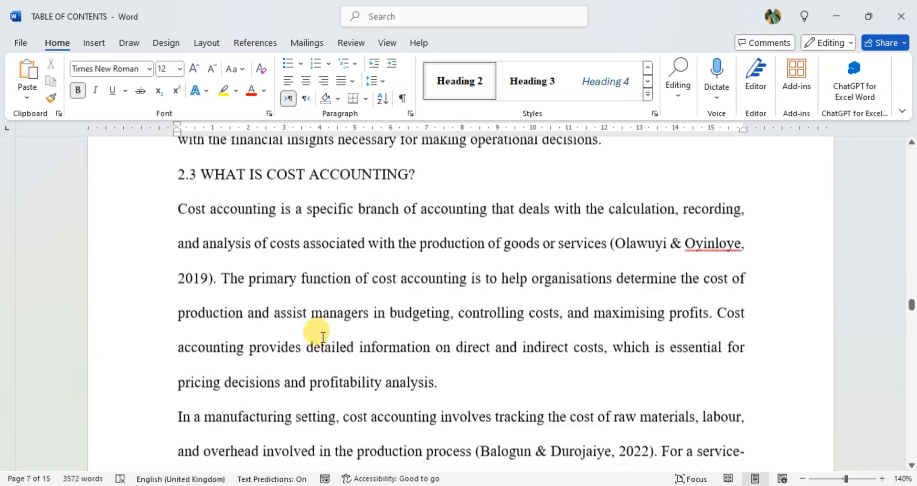
pyautogui.click(351, 160)
pyautogui.click(466, 81)
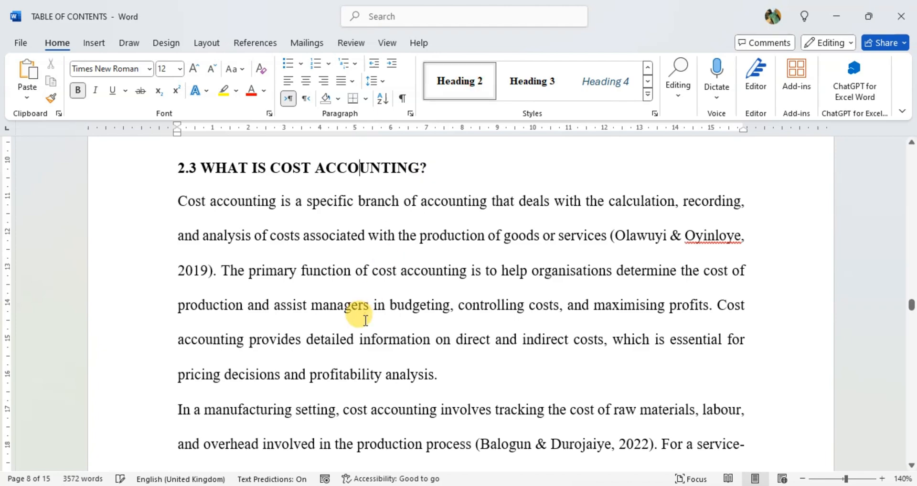
# - Apply the Heading 2 style to the 2.4 WHAT IS MANAGEMENT ACCOUNTING? line
pyautogui.scroll(-5, 365, 322)
pyautogui.scroll(-10, 364, 322)
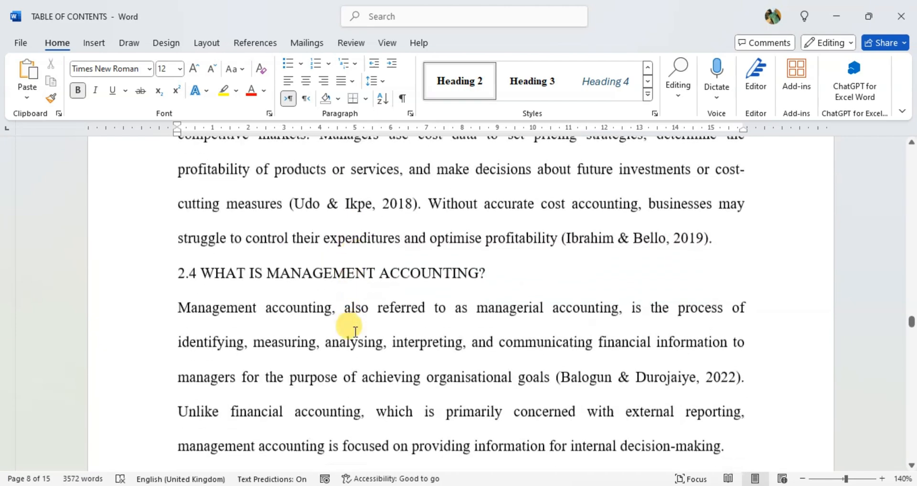
pyautogui.click(349, 266)
pyautogui.click(461, 80)
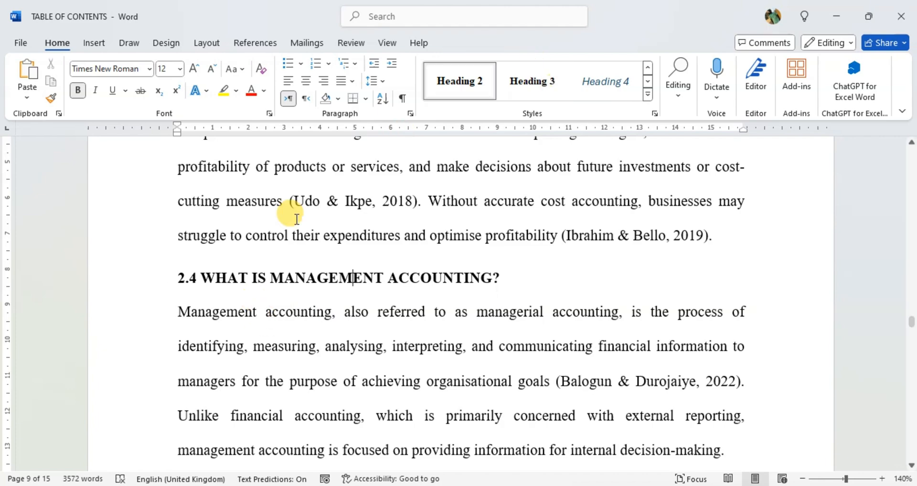
pyautogui.scroll(-20, 435, 262)
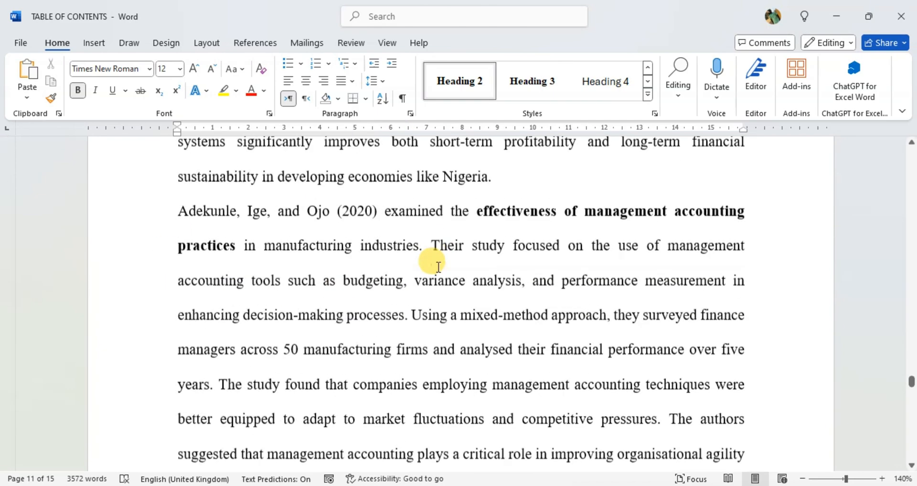
pyautogui.scroll(-20, 438, 267)
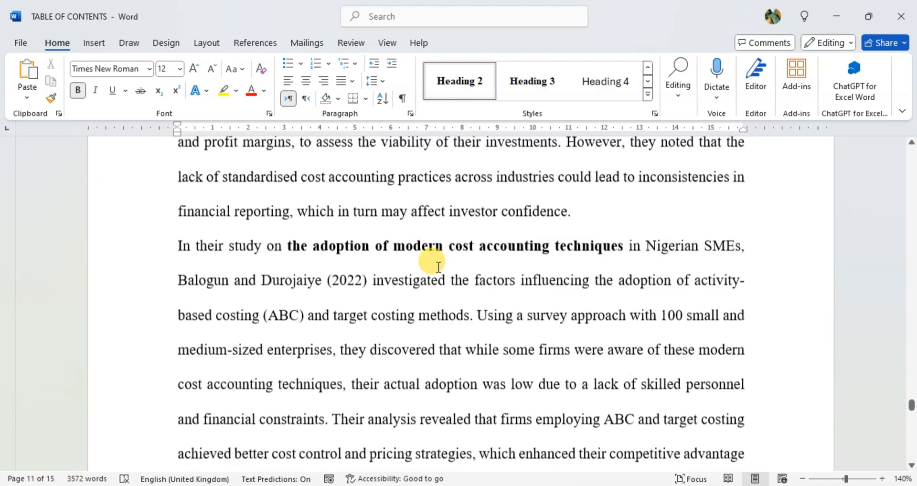
pyautogui.scroll(-5, 438, 269)
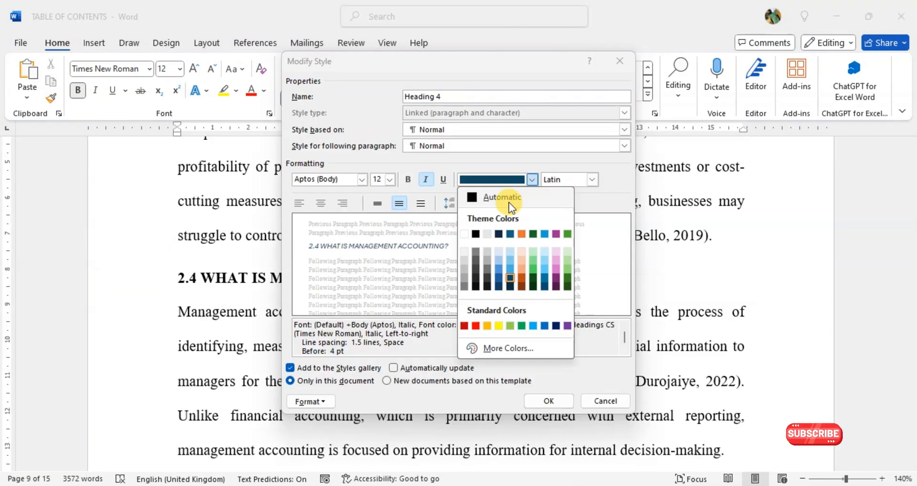
# - Modify the Heading 4 style to use the Automatic font color and no italics
pyautogui.click(506, 200)
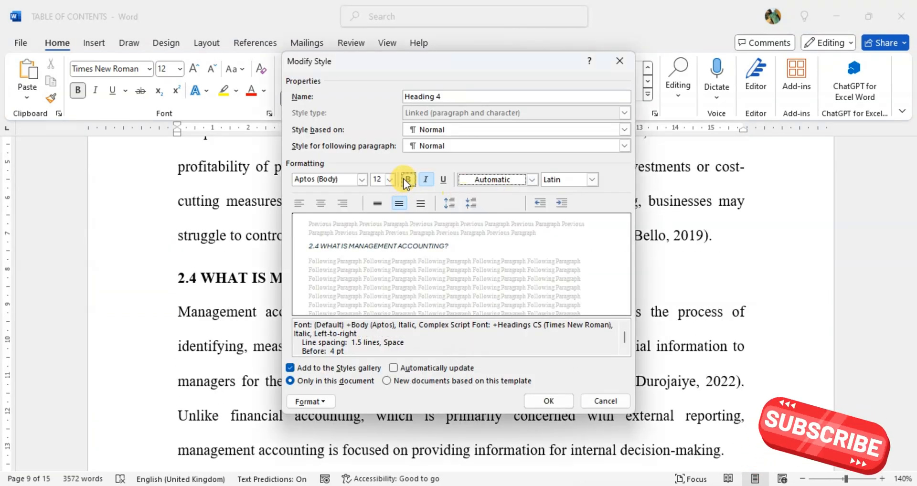
pyautogui.click(422, 179)
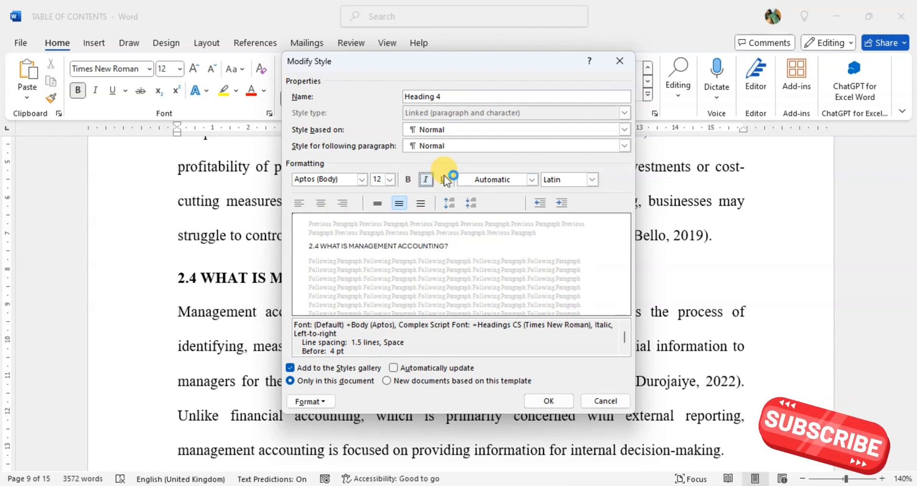
pyautogui.click(557, 402)
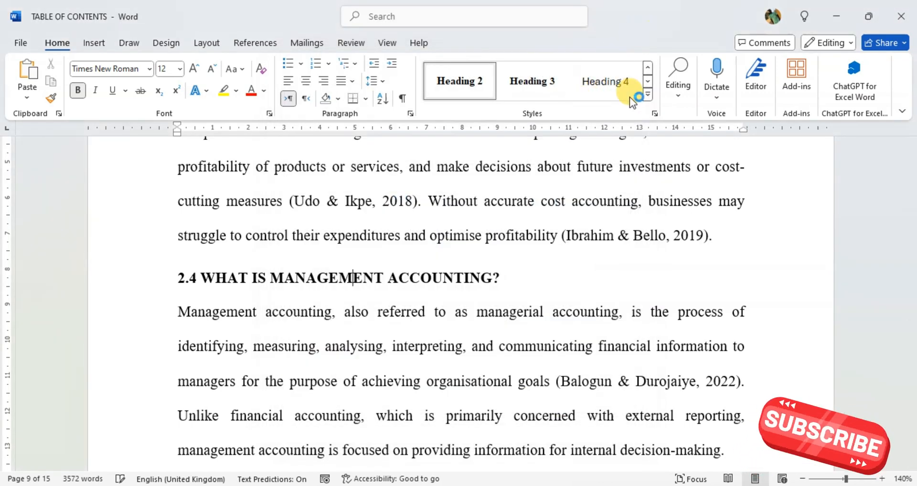
# - Apply the Heading 2 style to 2.5 COST AND MANAGEMENT ACCOUNTING and 2.6 WHAT IS ACCOUNTING INFORMATION?
pyautogui.scroll(-15, 277, 324)
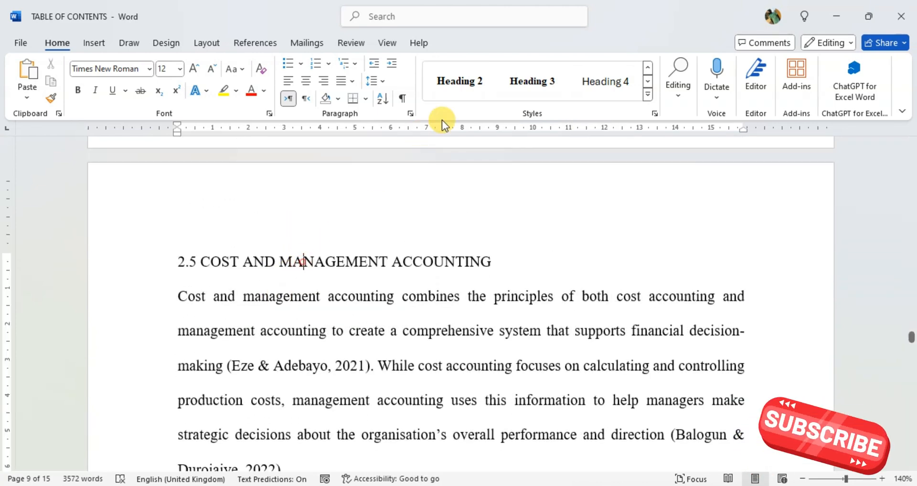
pyautogui.click(473, 81)
pyautogui.scroll(-3, 363, 334)
pyautogui.scroll(-9, 359, 347)
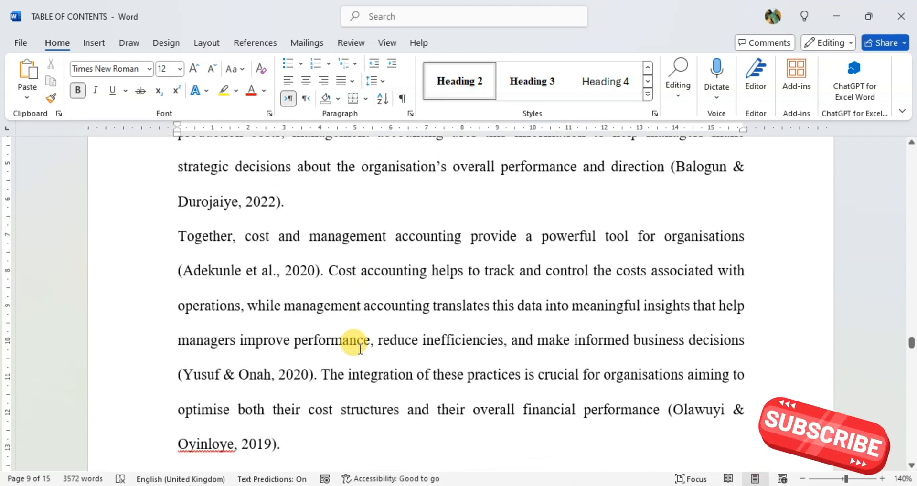
pyautogui.click(381, 291)
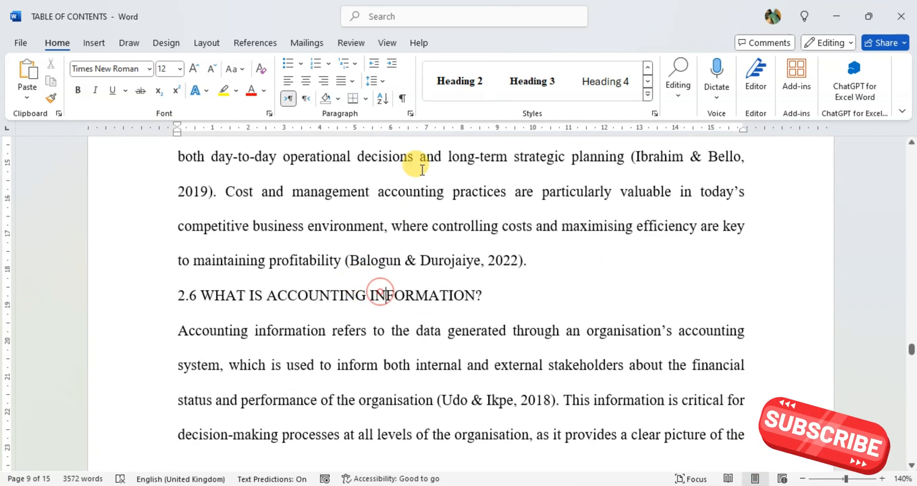
pyautogui.click(466, 79)
# - Apply the Heading 2 style to the 2.7 REVIEW OF RELEVANT LITERATURE line
pyautogui.scroll(-4, 387, 310)
pyautogui.scroll(-14, 387, 311)
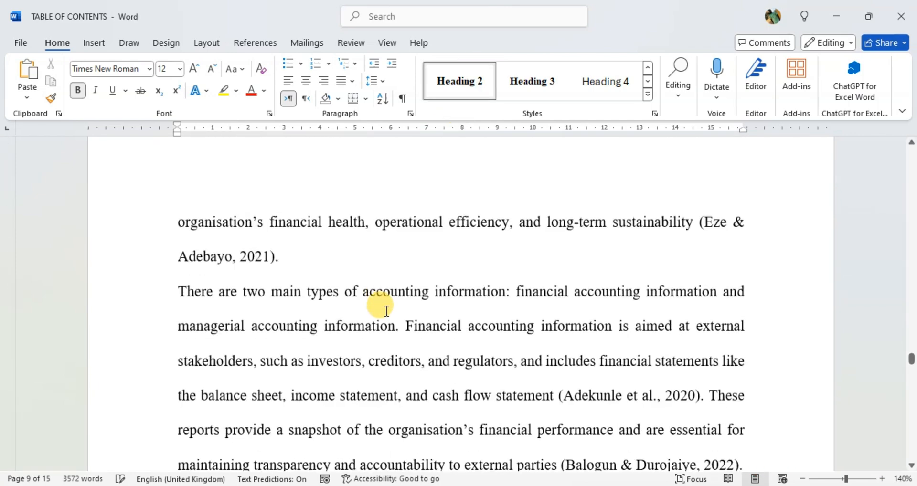
pyautogui.click(345, 401)
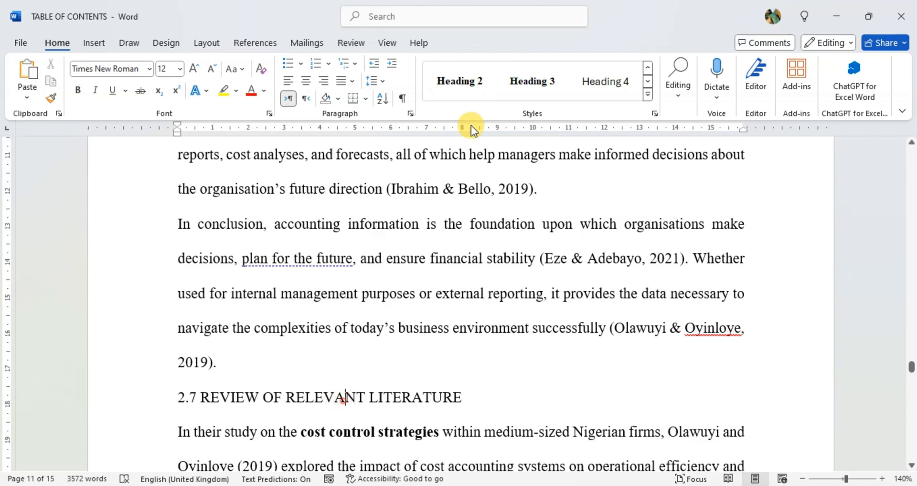
pyautogui.click(459, 81)
# - Center the CHAPTER ONE heading on the first page and insert a page break after the case study title line above it
pyautogui.scroll(-5, 439, 266)
pyautogui.moveTo(911, 371); pyautogui.dragTo(911, 153)
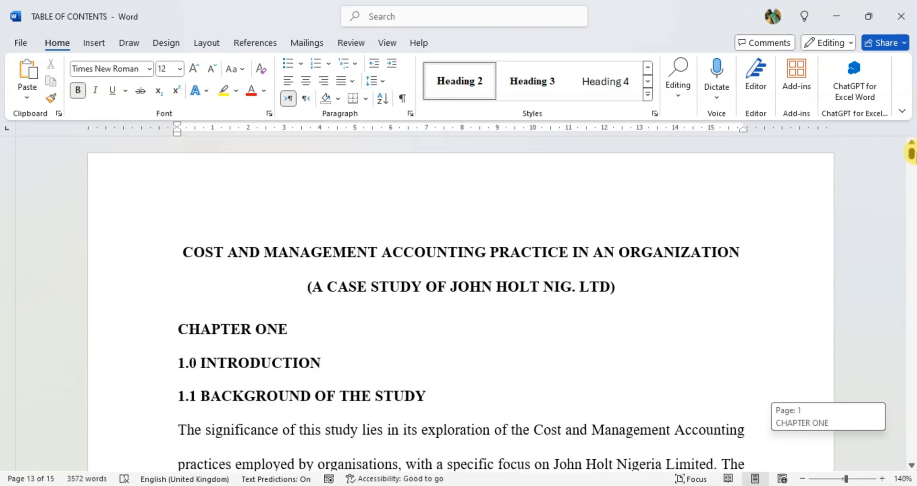
pyautogui.click(230, 329)
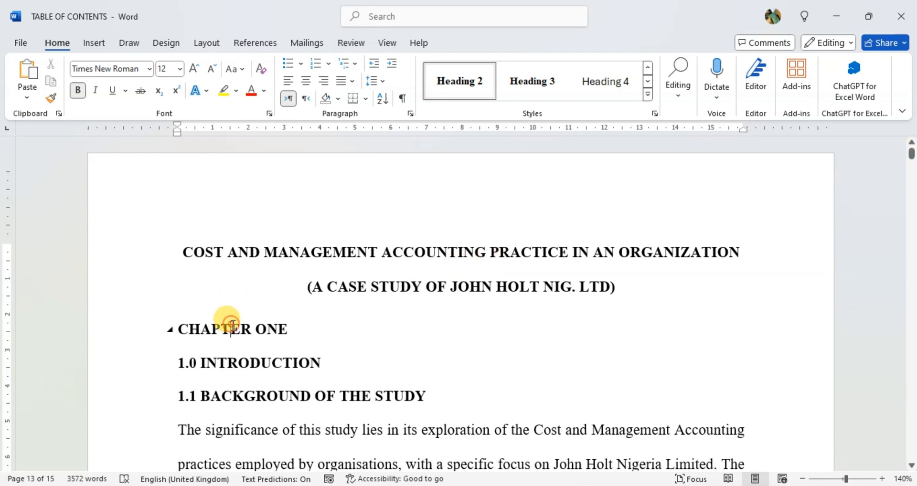
pyautogui.hotkey('ctrl', 'e')
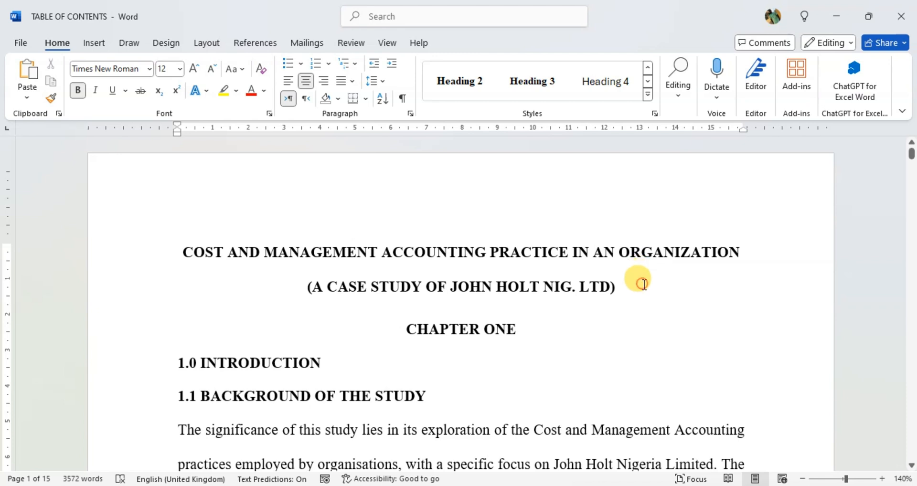
pyautogui.hotkey('ctrl', 'Return')
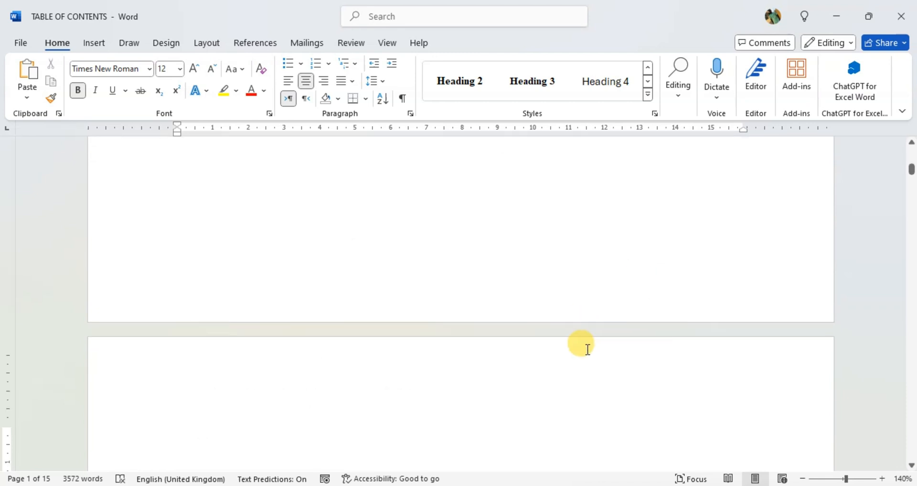
# - Left-align the blank line ahead of the CHAPTER ONE heading
pyautogui.hotkey('ctrl', 'l')
pyautogui.scroll(10, 522, 376)
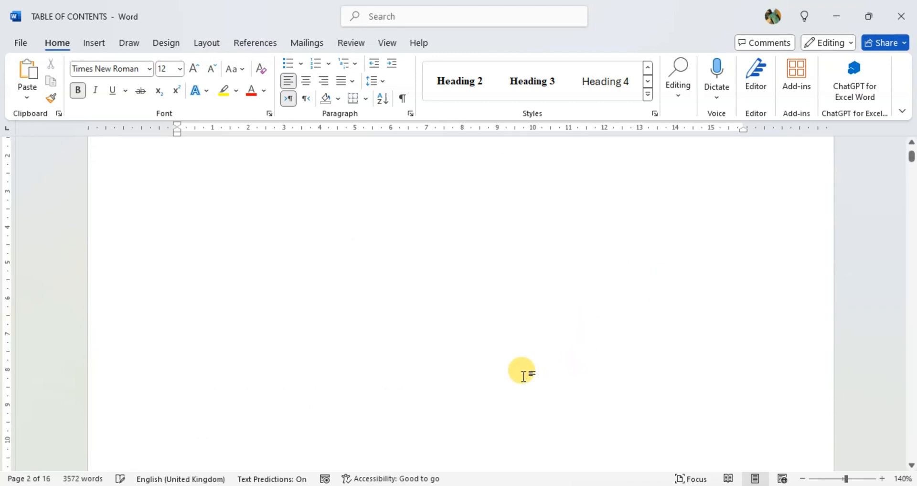
# - Check the page layout from the title page through the blank page to the CHAPTER ONE heading
pyautogui.scroll(-5, 522, 376)
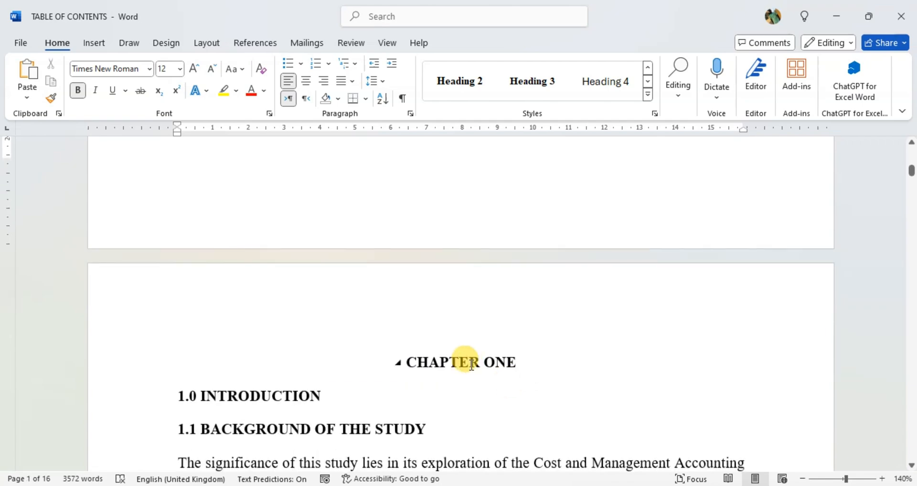
pyautogui.scroll(-4, 467, 317)
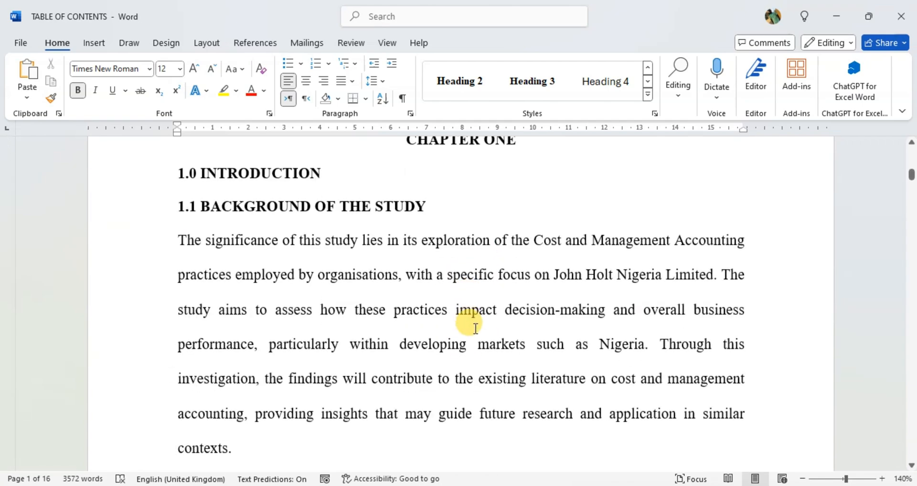
pyautogui.scroll(4, 470, 323)
pyautogui.click(475, 329)
pyautogui.scroll(3, 475, 330)
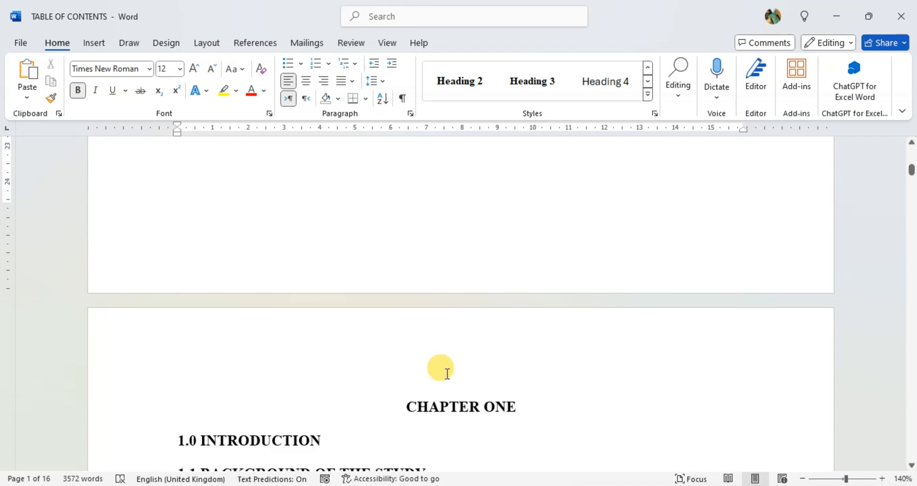
pyautogui.scroll(18, 382, 286)
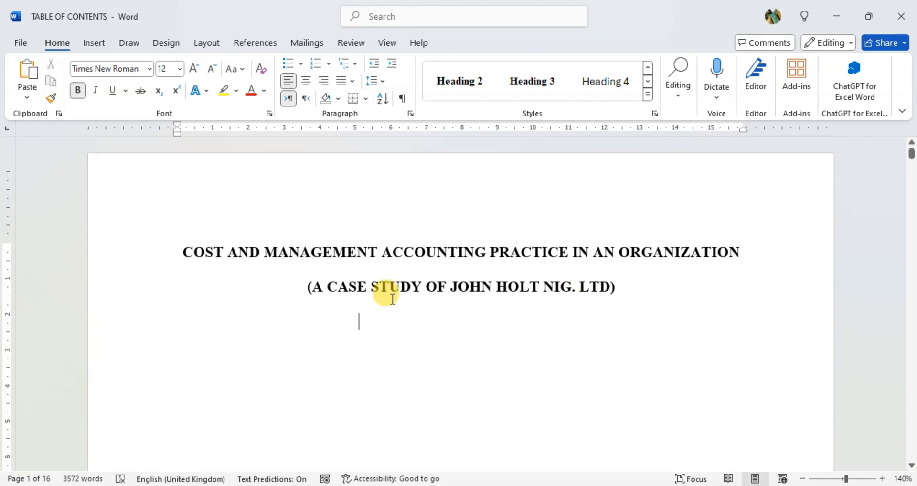
pyautogui.scroll(-2, 491, 255)
pyautogui.scroll(-20, 411, 238)
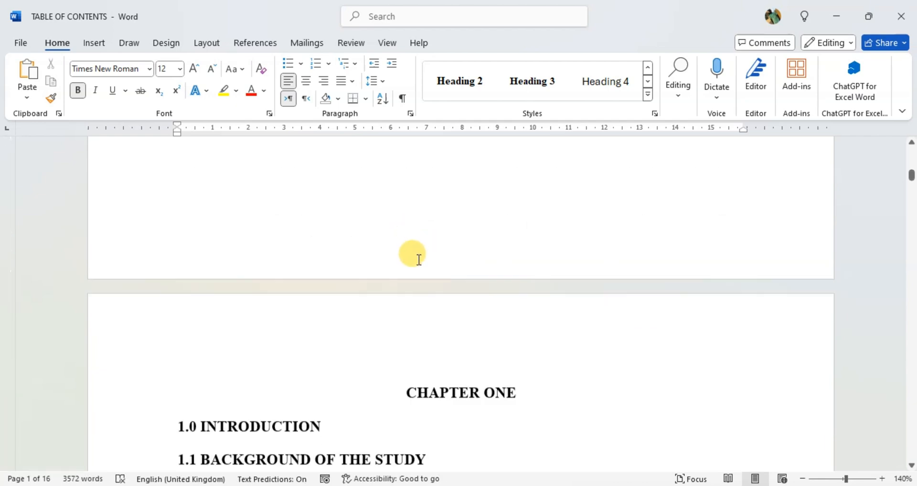
pyautogui.scroll(15, 420, 261)
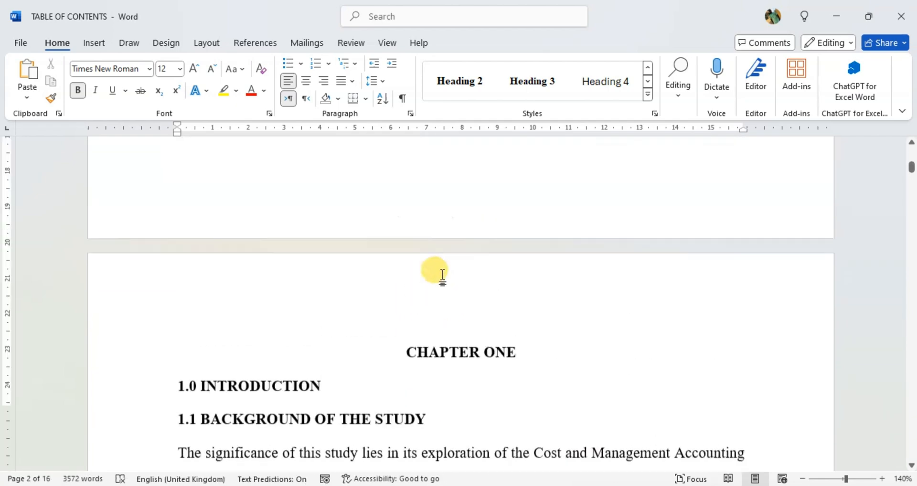
pyautogui.scroll(15, 443, 282)
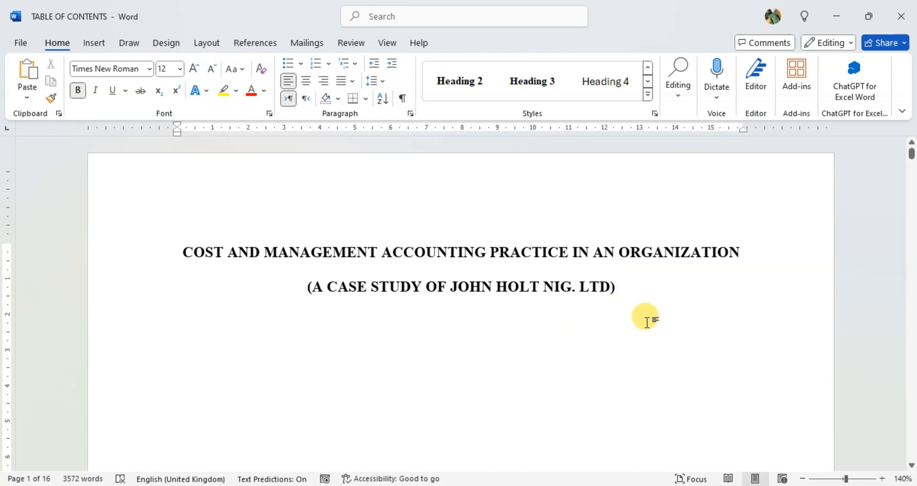
pyautogui.scroll(-10, 647, 322)
pyautogui.scroll(3, 450, 356)
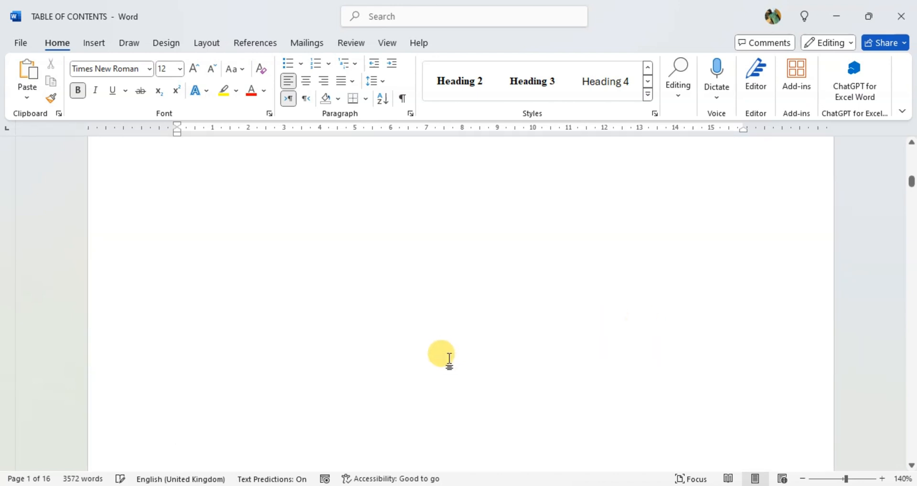
pyautogui.scroll(-3, 450, 359)
# - Insert a table of contents in the built-in Automatic Table 2 format on the blank second page
pyautogui.write('\\')
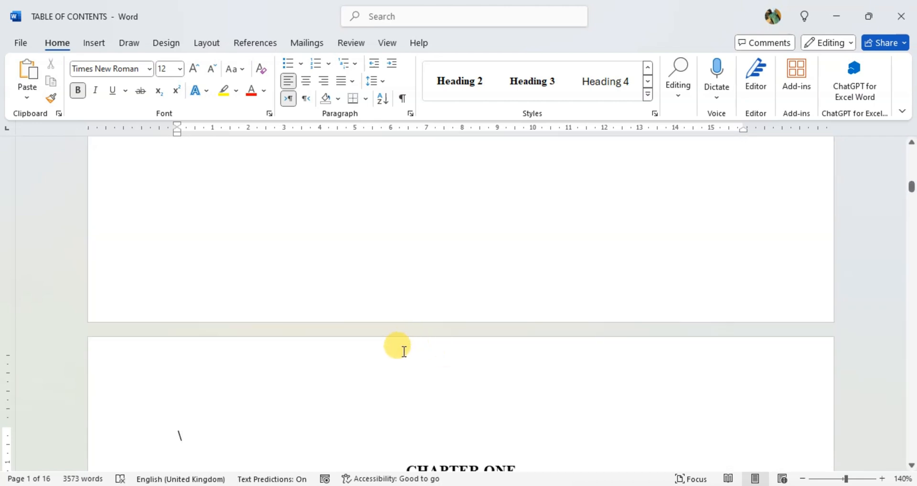
pyautogui.press('BackSpace')
pyautogui.scroll(12, 403, 352)
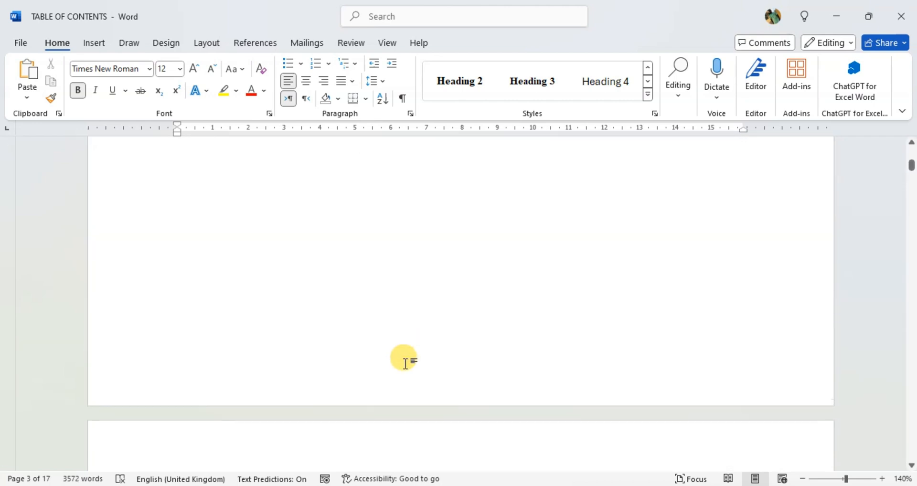
pyautogui.scroll(-5, 403, 362)
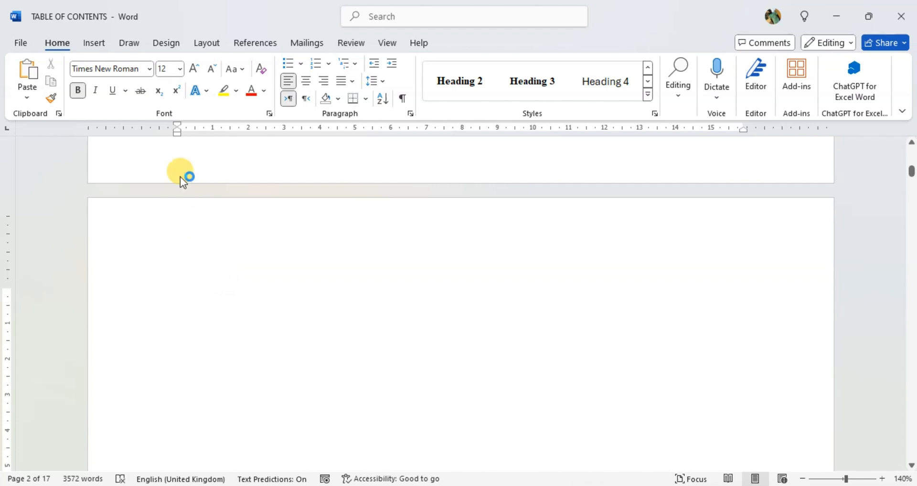
pyautogui.click(256, 43)
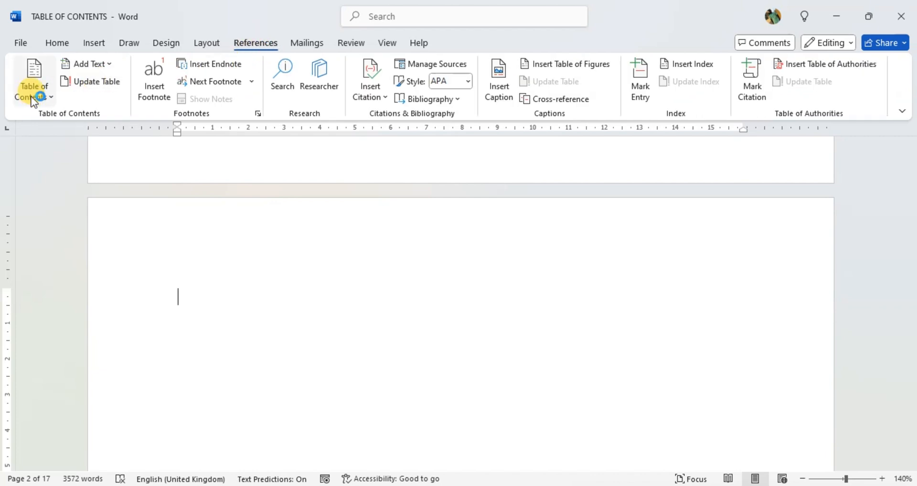
pyautogui.click(45, 97)
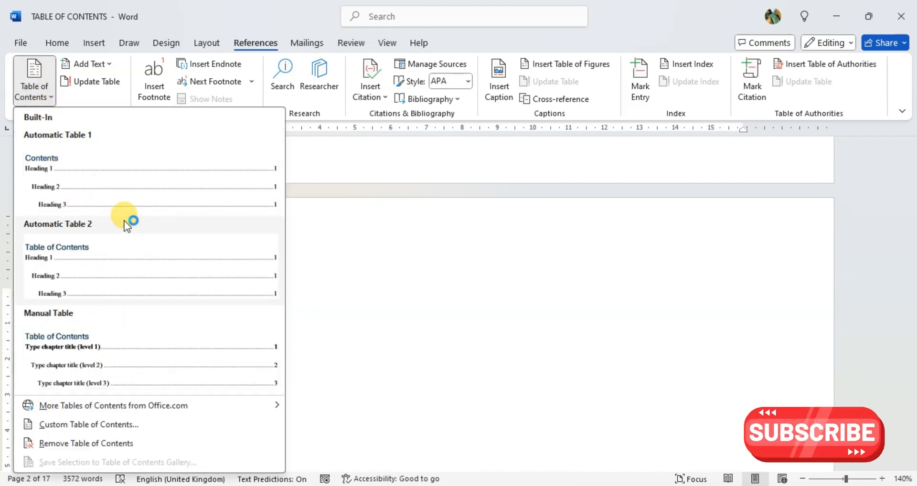
pyautogui.click(87, 273)
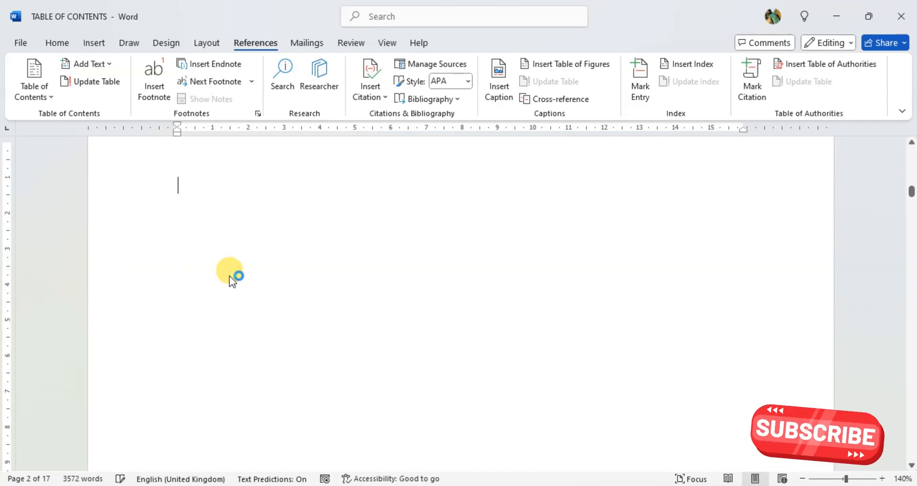
# - Review the inserted table of contents and follow its CHAPTER ONE link into the document
pyautogui.scroll(10, 238, 274)
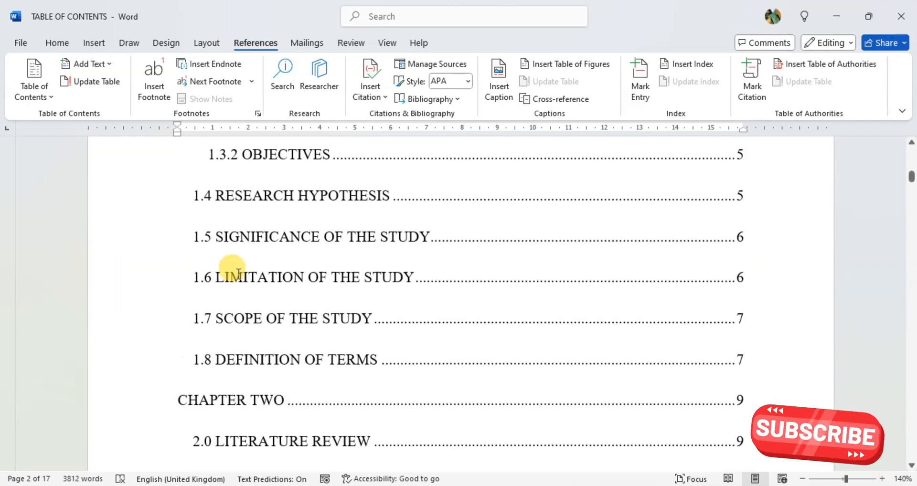
pyautogui.scroll(3, 242, 277)
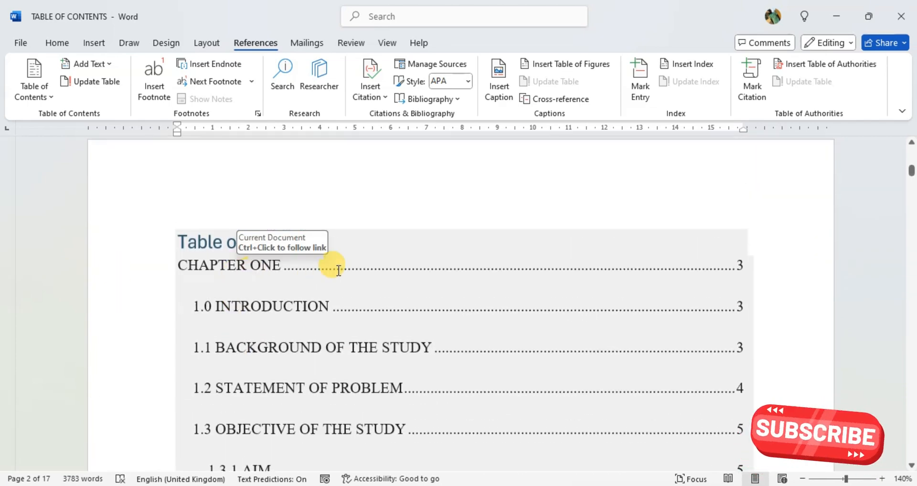
pyautogui.moveTo(336, 242); pyautogui.dragTo(184, 224)
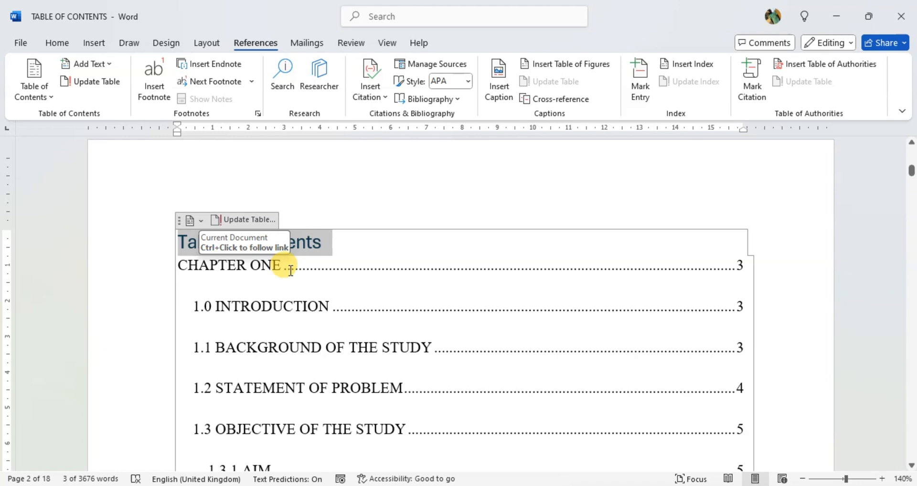
pyautogui.keyDown('ctrl'); pyautogui.click(267, 276); pyautogui.keyUp('ctrl')
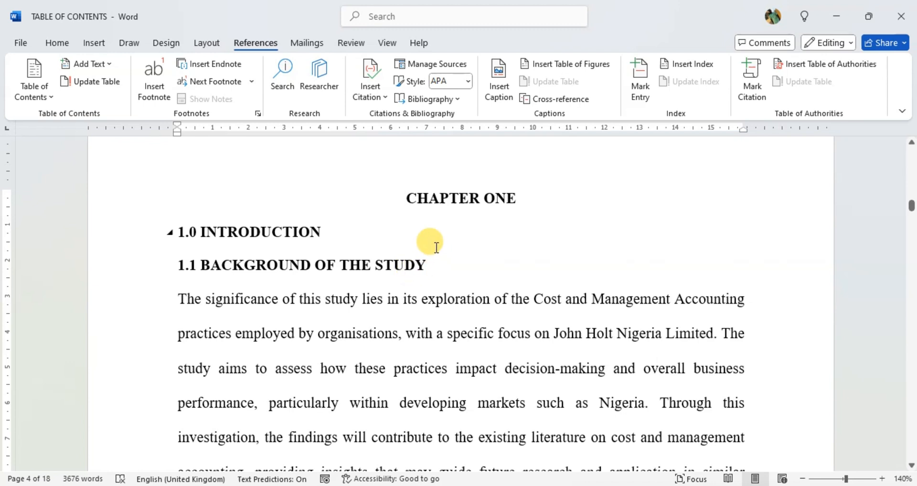
# - Start saving a copy of the document in the Documents folder with PDF as the file type
pyautogui.click(21, 45)
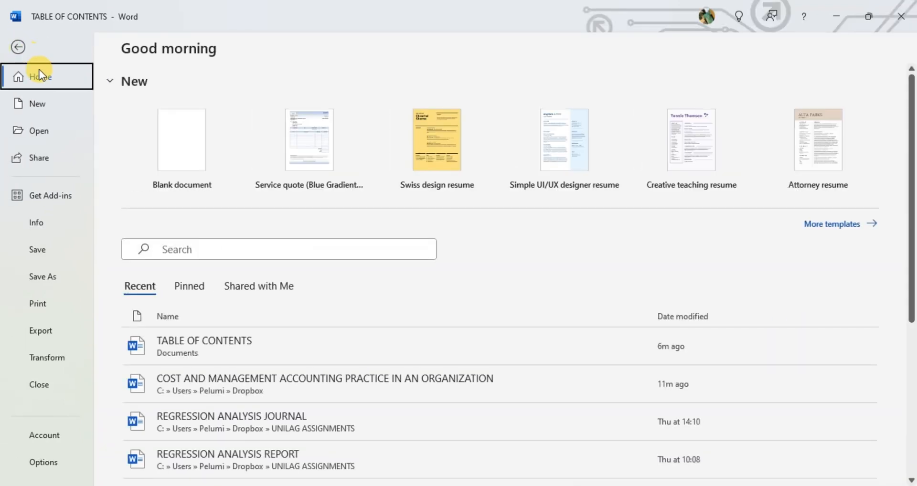
pyautogui.click(45, 284)
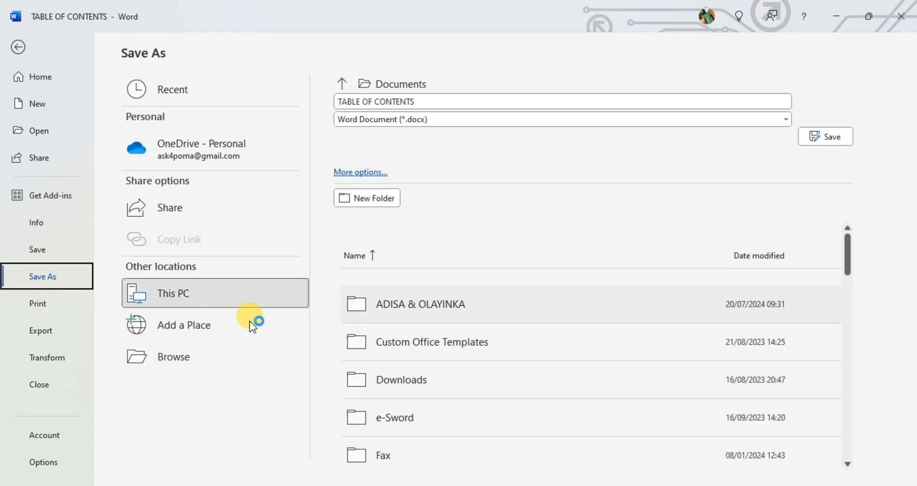
pyautogui.click(203, 362)
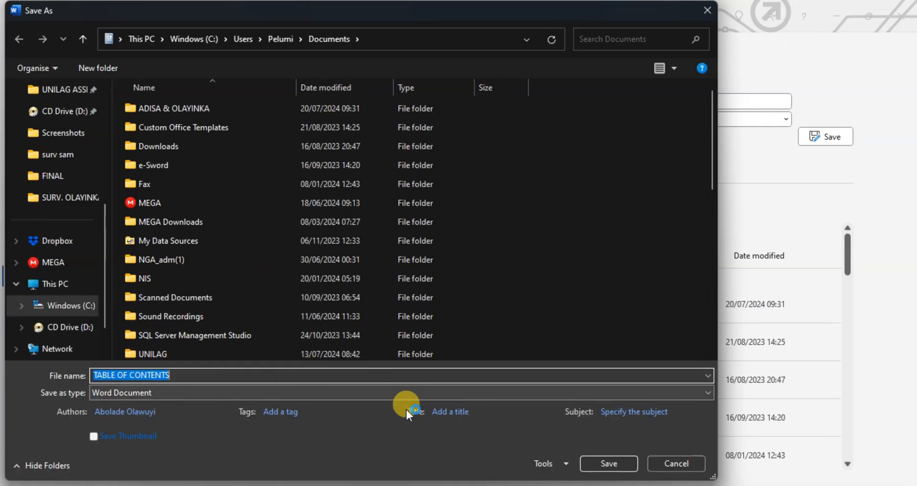
pyautogui.click(173, 395)
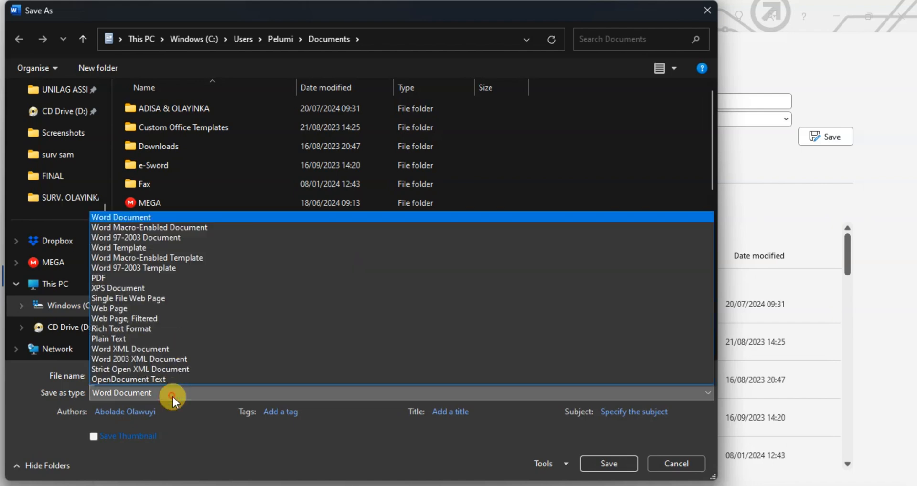
pyautogui.click(117, 278)
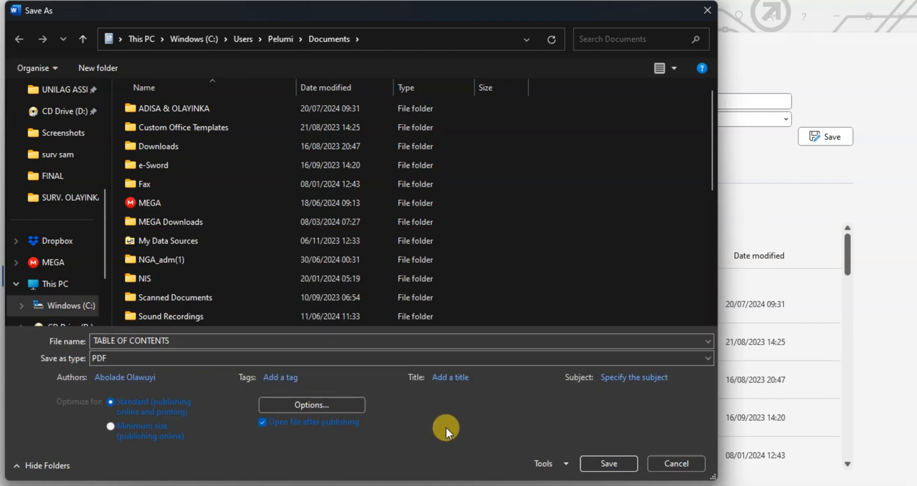
# - Enable creating bookmarks using headings in the PDF options and save the file as TABLE OF CONTENTS
pyautogui.click(319, 403)
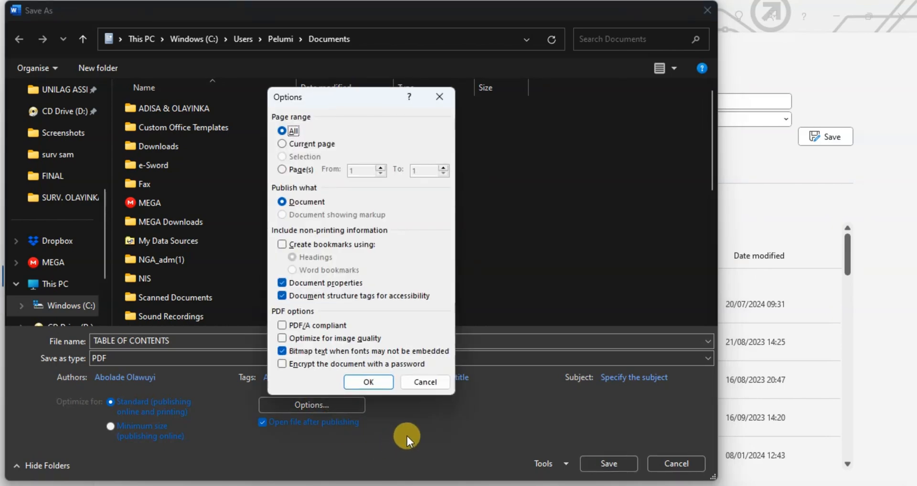
pyautogui.click(283, 244)
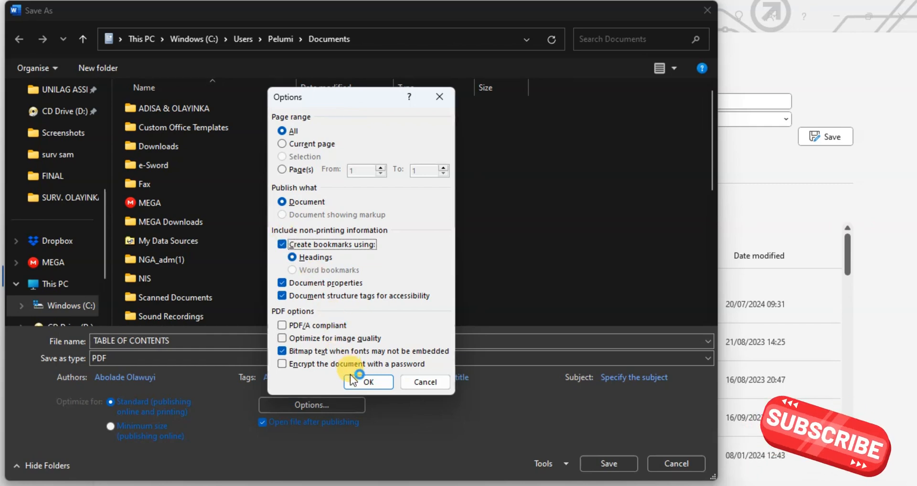
pyautogui.click(361, 387)
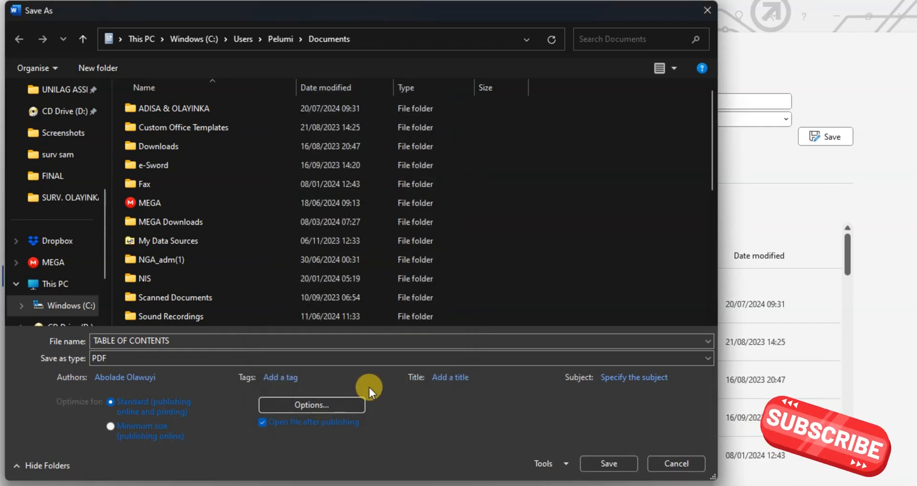
pyautogui.click(614, 466)
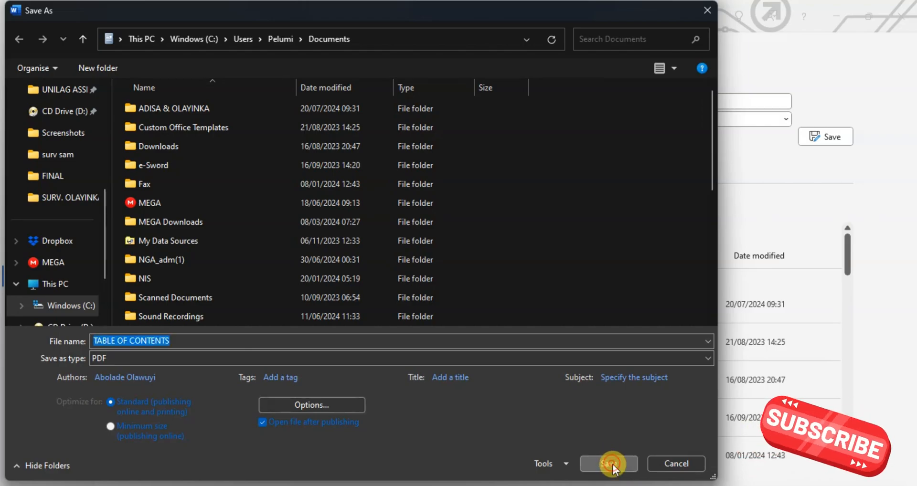
# - In Foxit PDF Reader, test the table of contents links to Chapter One and 2.2 WHAT IS ACCOUNTING?
pyautogui.scroll(-8, 453, 216)
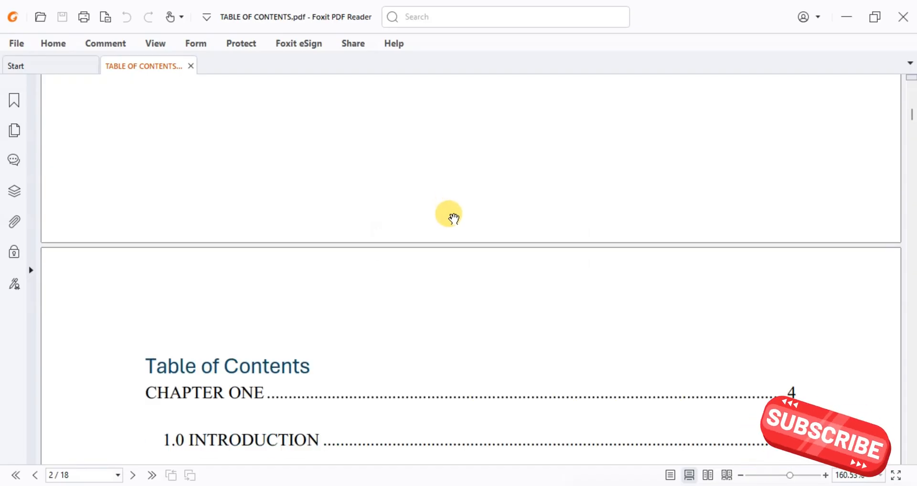
pyautogui.click(230, 234)
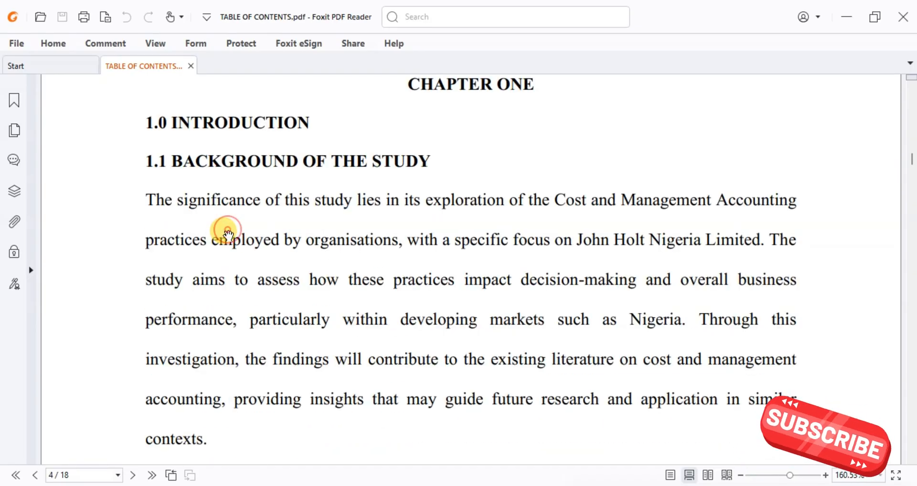
pyautogui.scroll(10, 389, 259)
pyautogui.scroll(5, 392, 260)
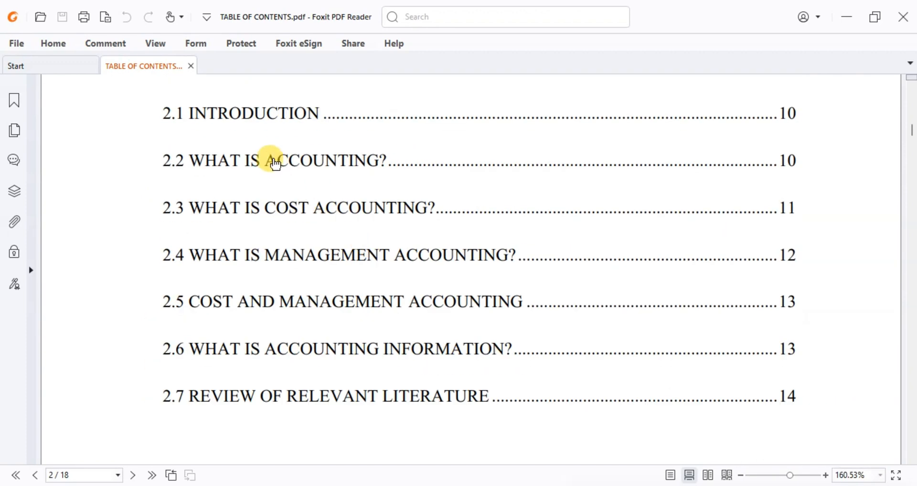
pyautogui.click(275, 163)
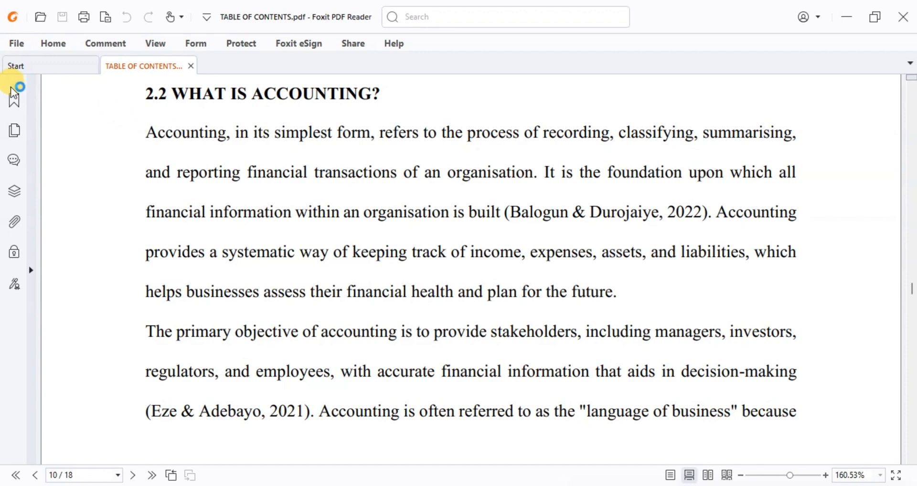
# - Show the PDF's bookmarks and expand CHAPTER ONE and its 1.3 OBJECTIVE OF THE STUDY entry
pyautogui.click(14, 102)
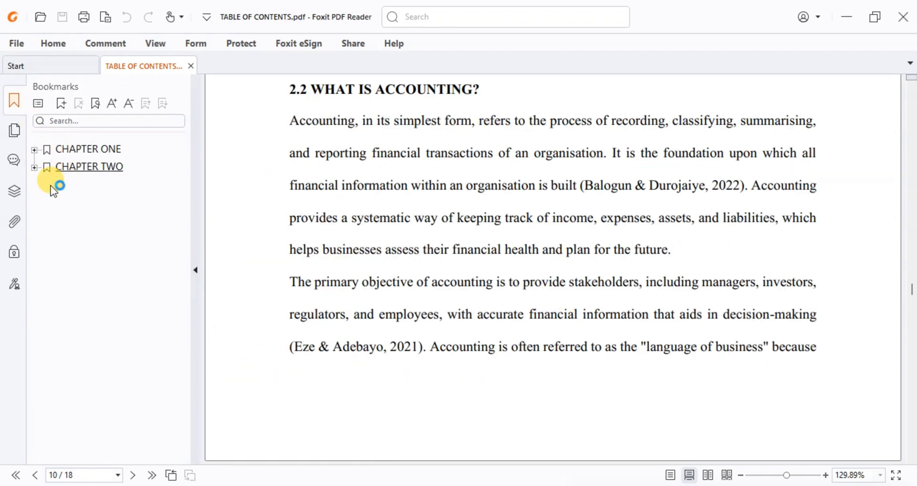
pyautogui.click(38, 153)
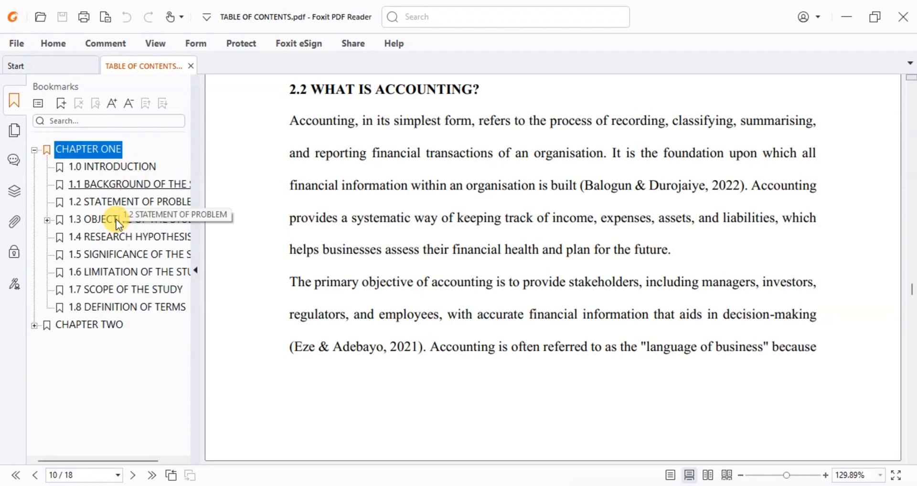
pyautogui.click(46, 220)
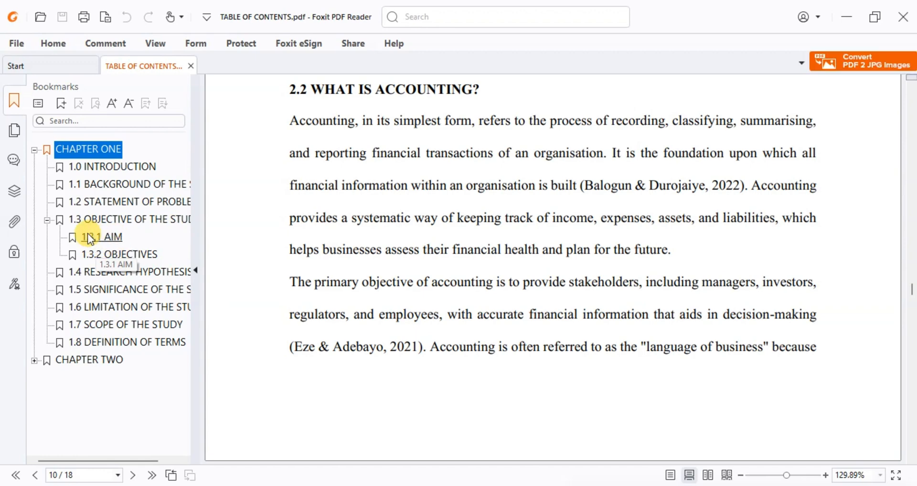
# - Go to the 1.3.1 AIM bookmark in the PDF and look over the section around its heading
pyautogui.click(103, 237)
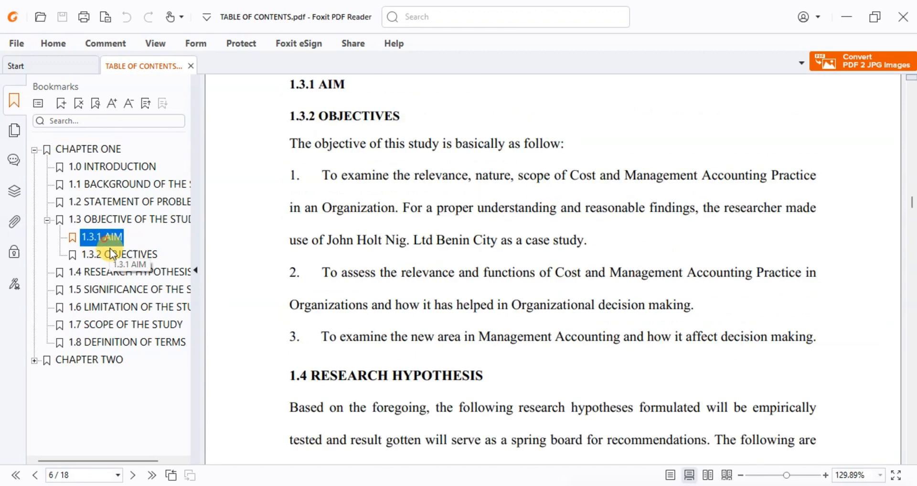
pyautogui.scroll(3, 327, 148)
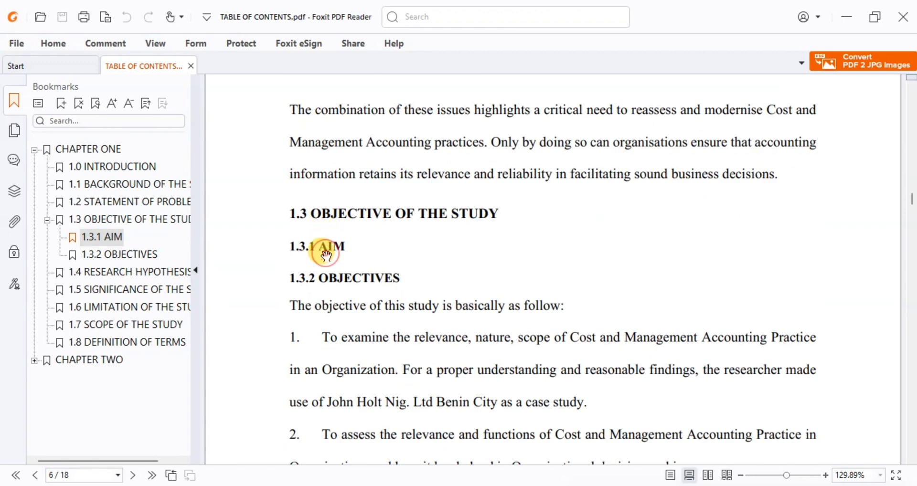
pyautogui.scroll(15, 466, 272)
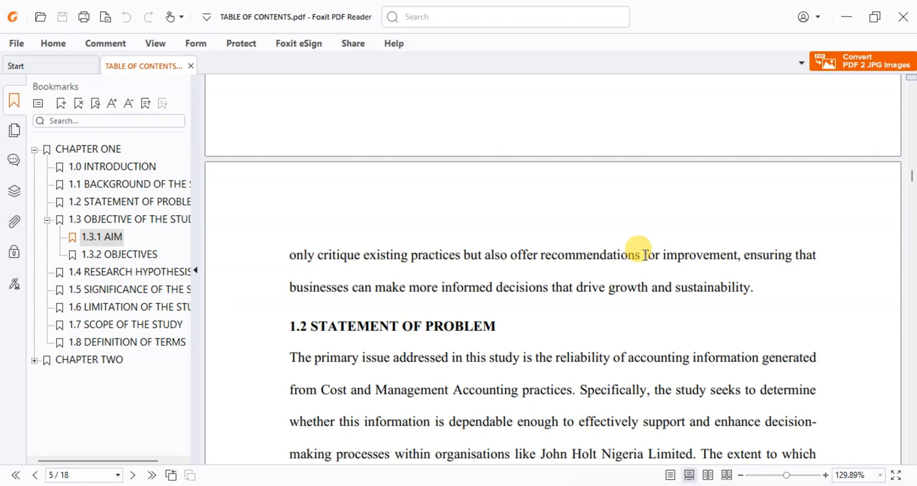
pyautogui.scroll(5, 347, 220)
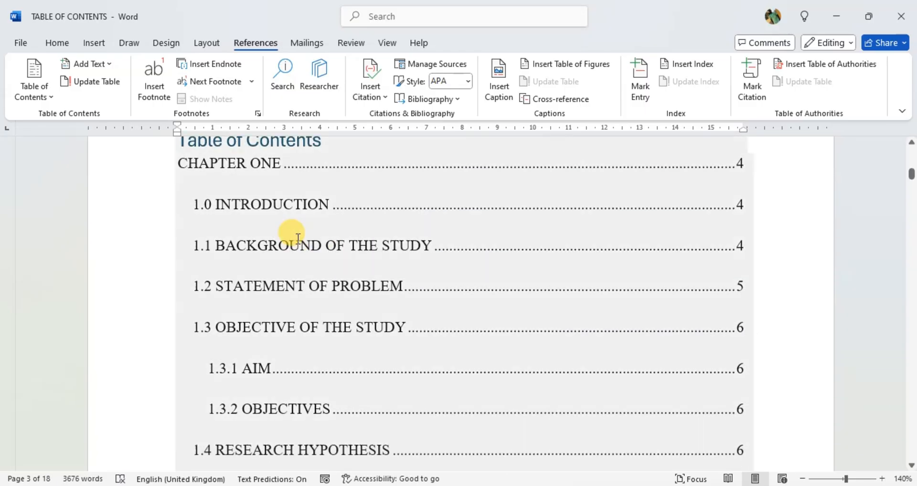
# - Switch to the Word document and update only the page numbers of its table of contents
pyautogui.click(298, 240)
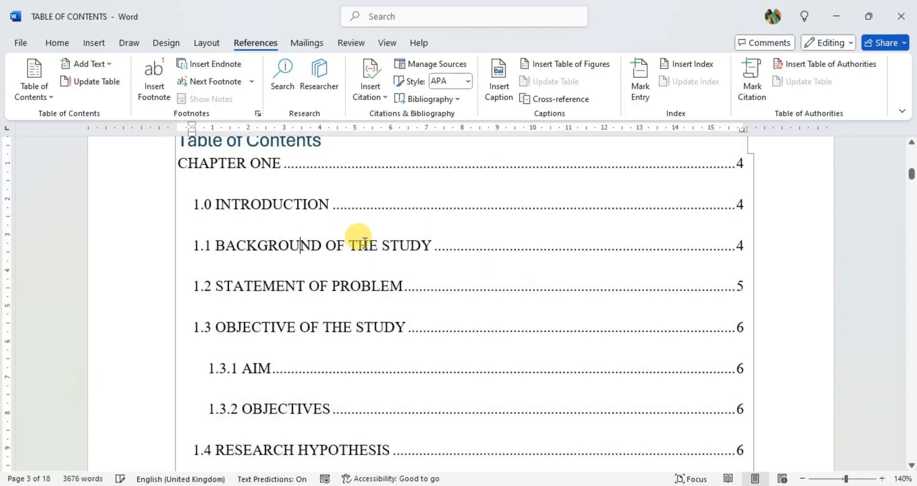
pyautogui.scroll(4, 364, 242)
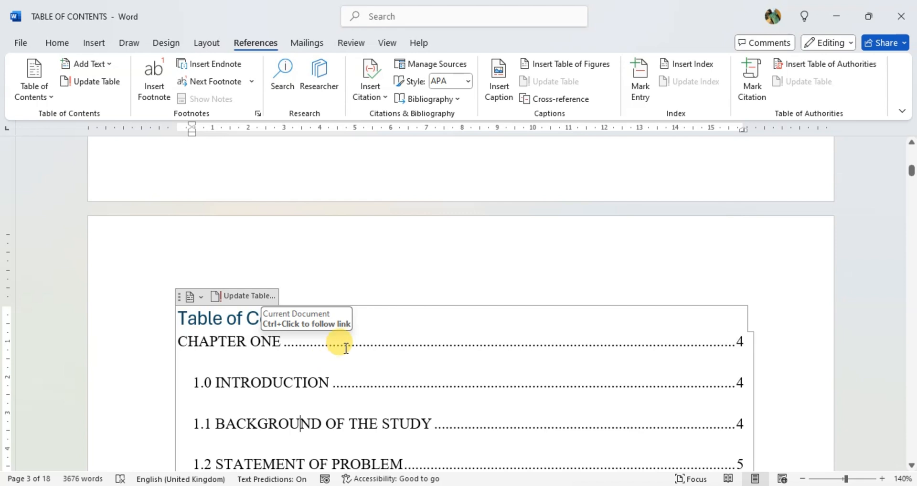
pyautogui.click(351, 344)
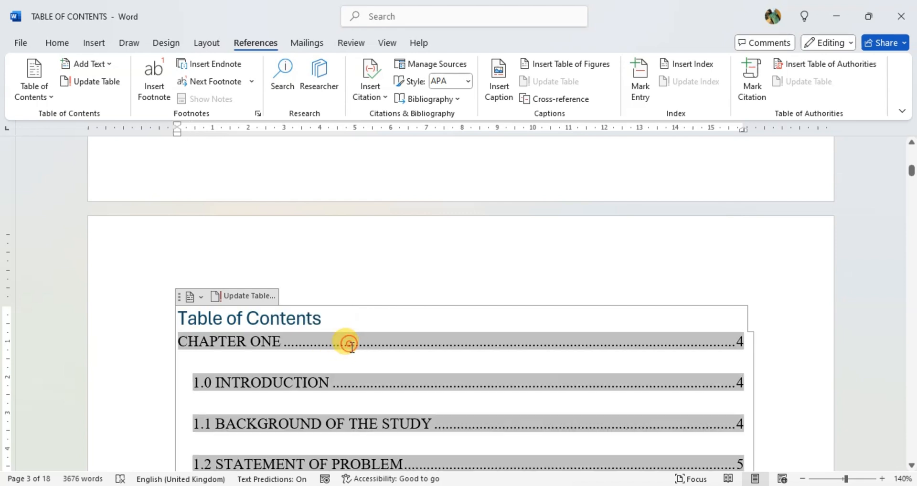
pyautogui.click(238, 296)
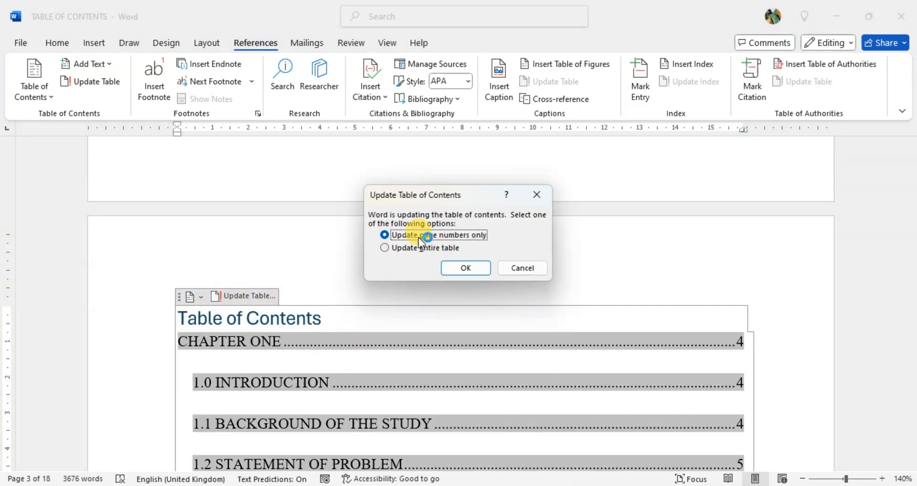
pyautogui.click(472, 269)
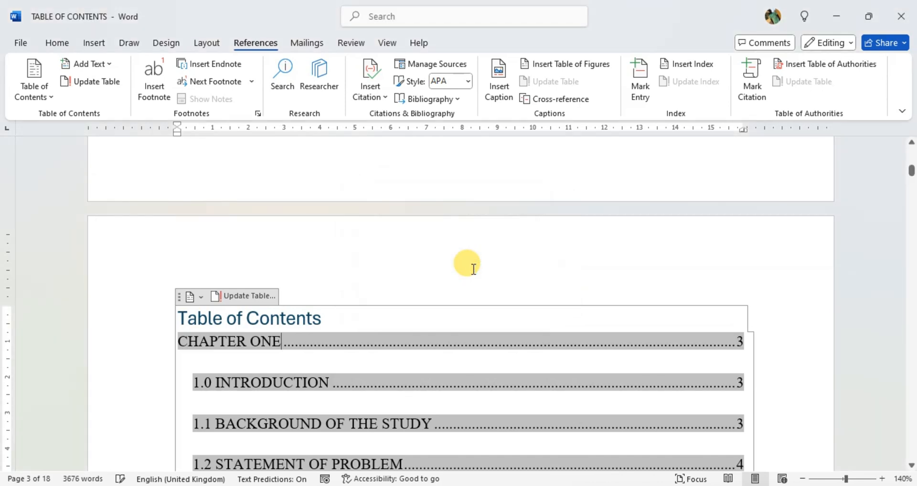
pyautogui.scroll(-5, 474, 269)
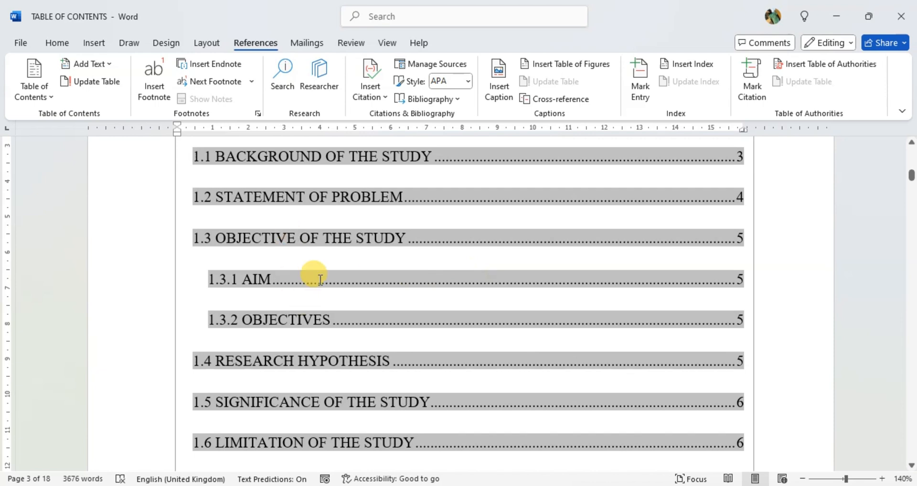
pyautogui.scroll(-2, 342, 258)
# - Set the line spacing of the whole table of contents, including its title, to 1.5
pyautogui.scroll(7, 342, 260)
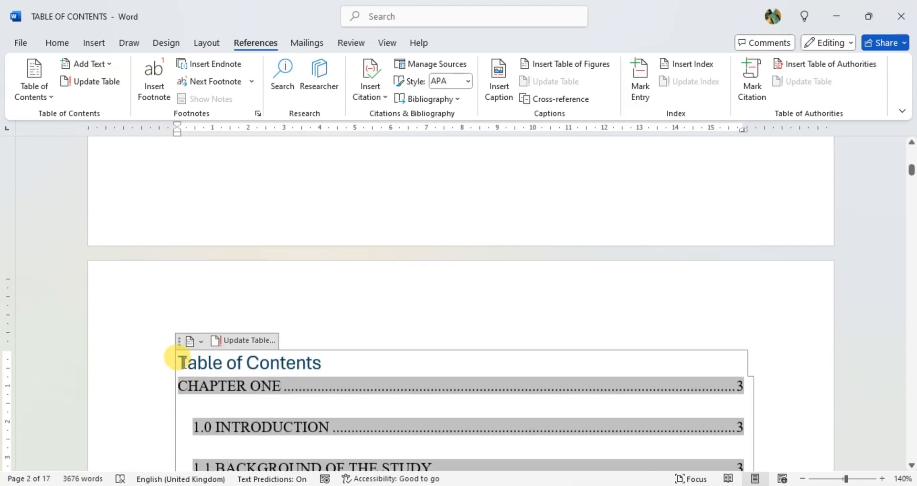
pyautogui.moveTo(178, 362); pyautogui.dragTo(543, 207)
pyautogui.moveTo(562, 133); pyautogui.dragTo(743, 201)
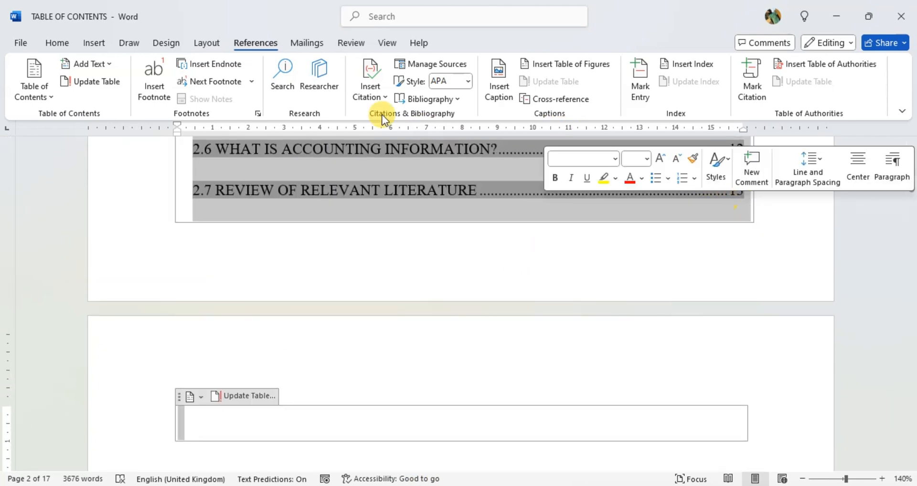
pyautogui.click(61, 43)
pyautogui.click(372, 81)
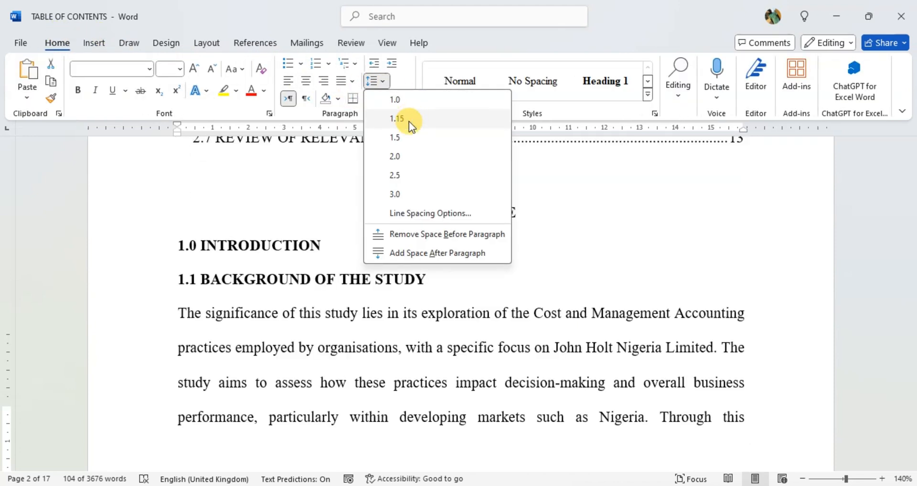
pyautogui.click(406, 137)
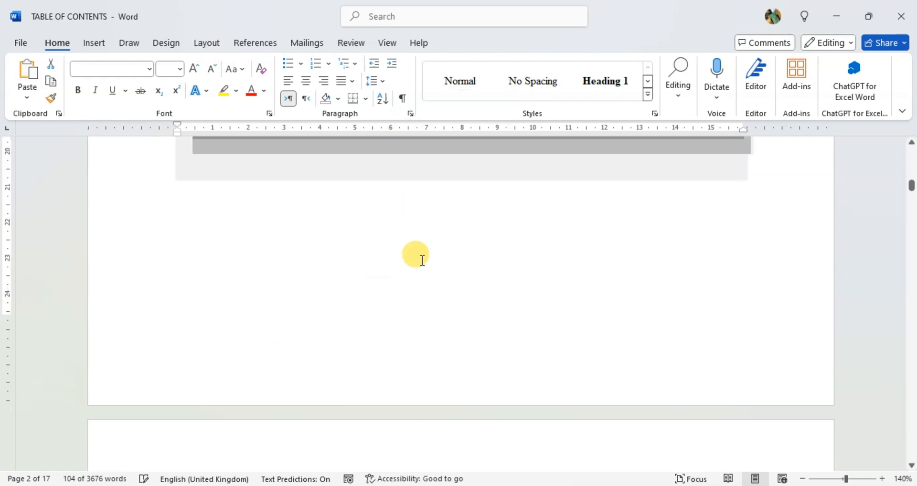
pyautogui.scroll(10, 420, 258)
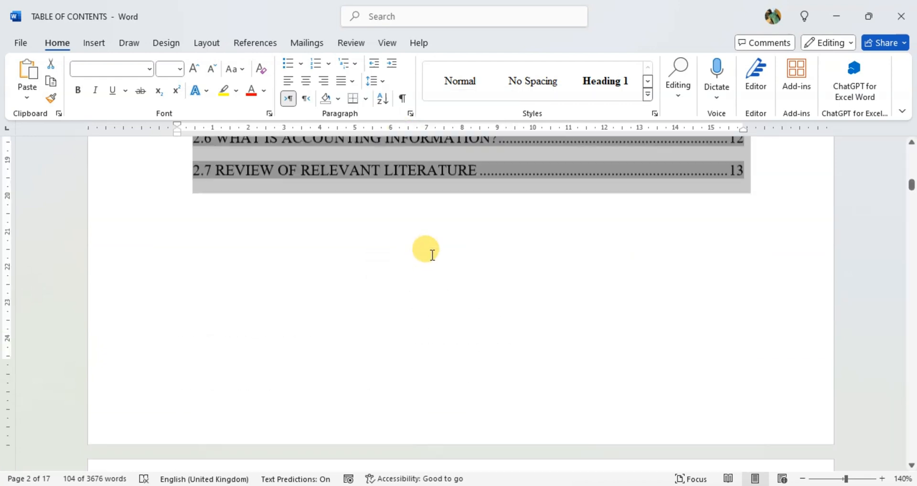
pyautogui.scroll(5, 433, 258)
pyautogui.click(469, 277)
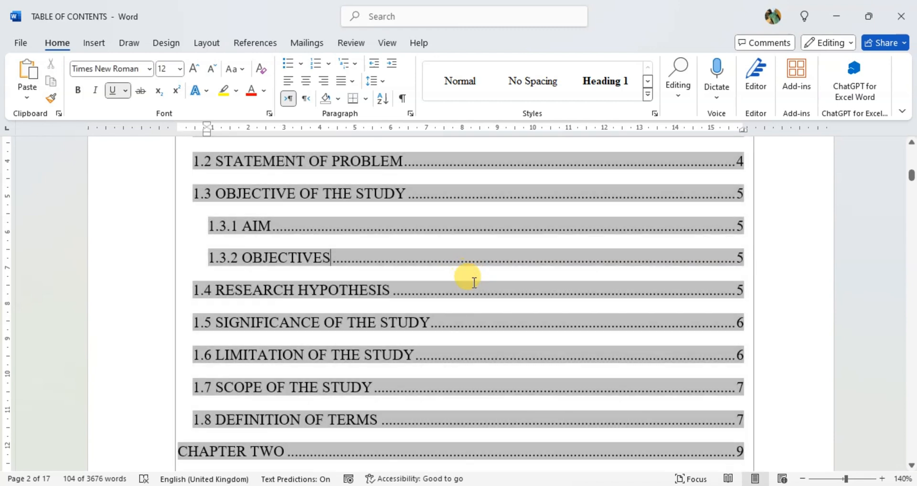
# - Refresh the table of contents with page numbers only and review its entries through 2.7 REVIEW OF RELEVANT LITERATURE
pyautogui.scroll(6, 329, 234)
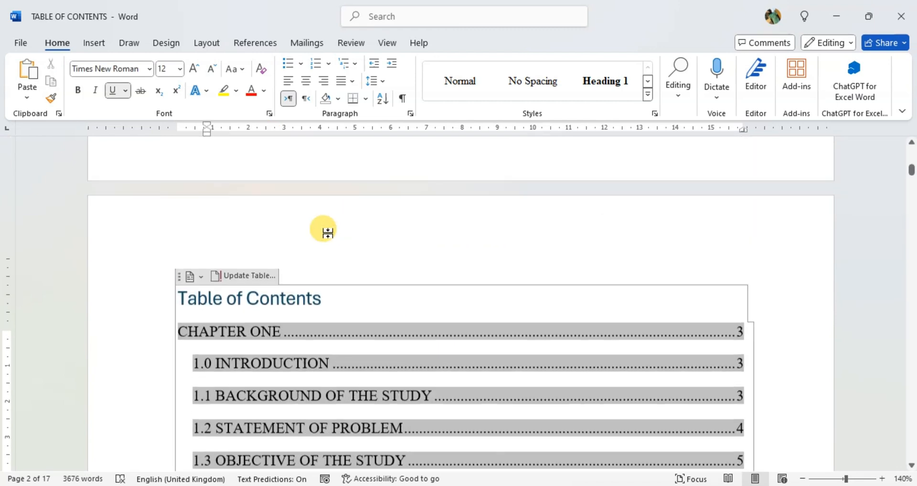
pyautogui.click(231, 322)
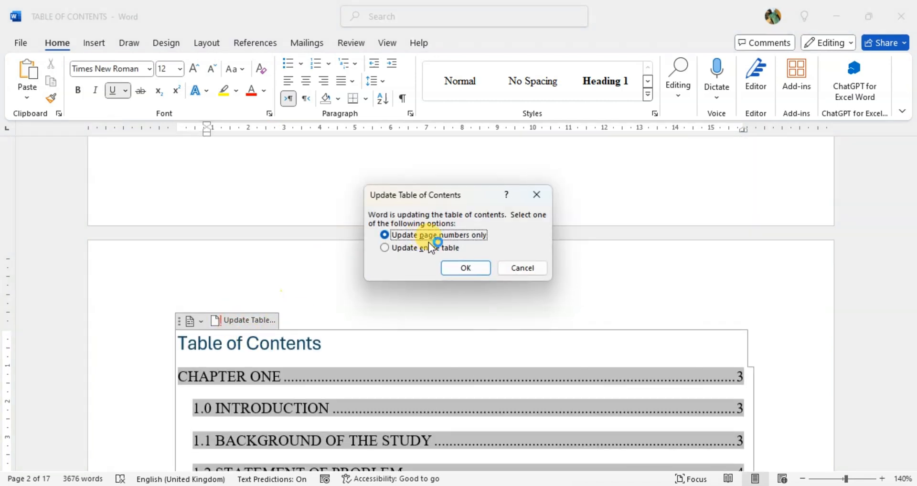
pyautogui.click(481, 279)
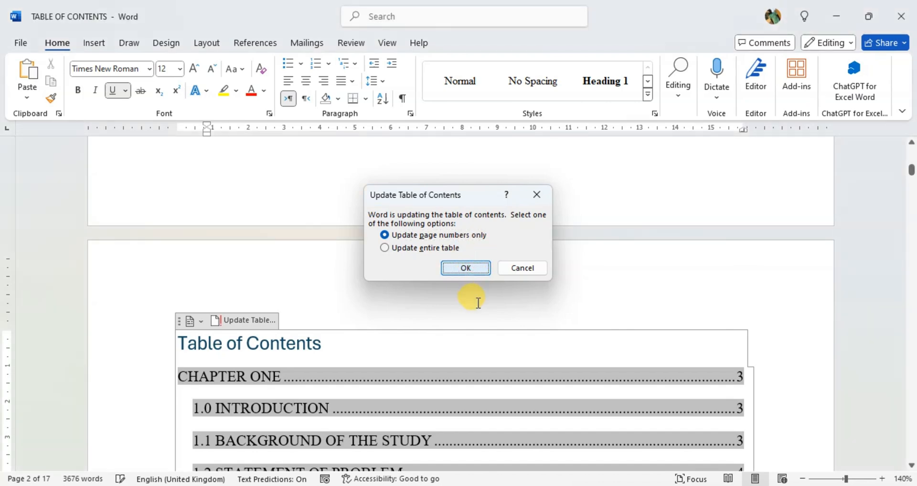
pyautogui.scroll(-3, 478, 301)
pyautogui.scroll(-10, 473, 298)
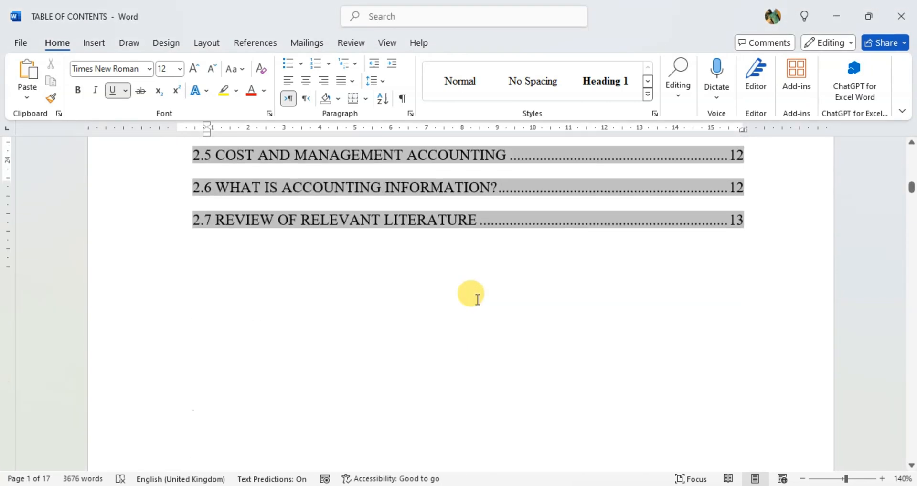
pyautogui.scroll(6, 344, 275)
pyautogui.scroll(7, 334, 275)
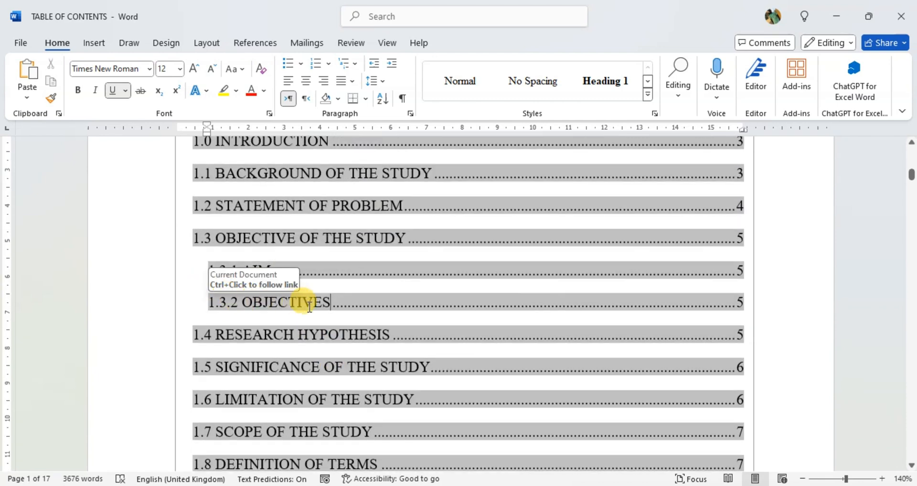
# - Delete the 1.3.2 OBJECTIVES heading below 1.3.1 AIM in the body of Chapter One
pyautogui.click(455, 293)
pyautogui.moveTo(912, 173); pyautogui.dragTo(912, 240)
pyautogui.scroll(15, 329, 286)
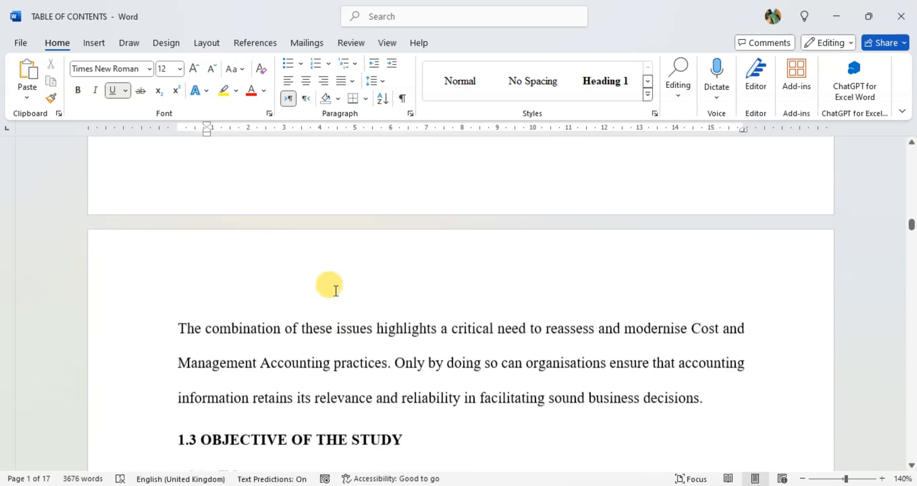
pyautogui.scroll(-5, 333, 323)
pyautogui.moveTo(305, 292); pyautogui.dragTo(167, 294)
pyautogui.press('Delete')
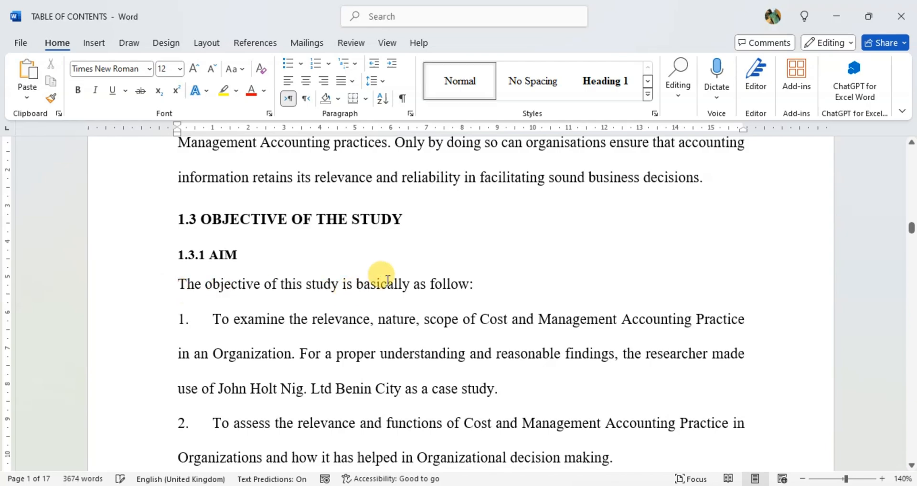
# - Update the entire table of contents to match the document's current headings
pyautogui.scroll(20, 396, 265)
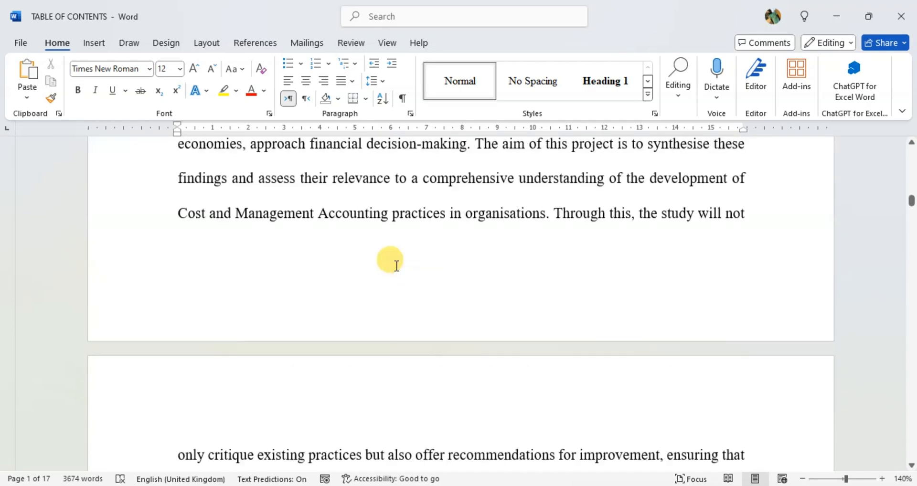
pyautogui.scroll(20, 396, 266)
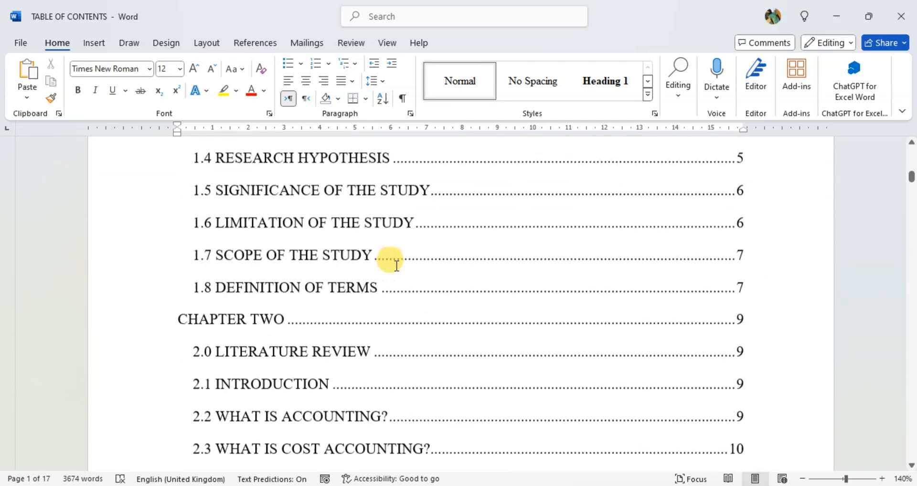
pyautogui.scroll(1, 396, 266)
pyautogui.click(367, 264)
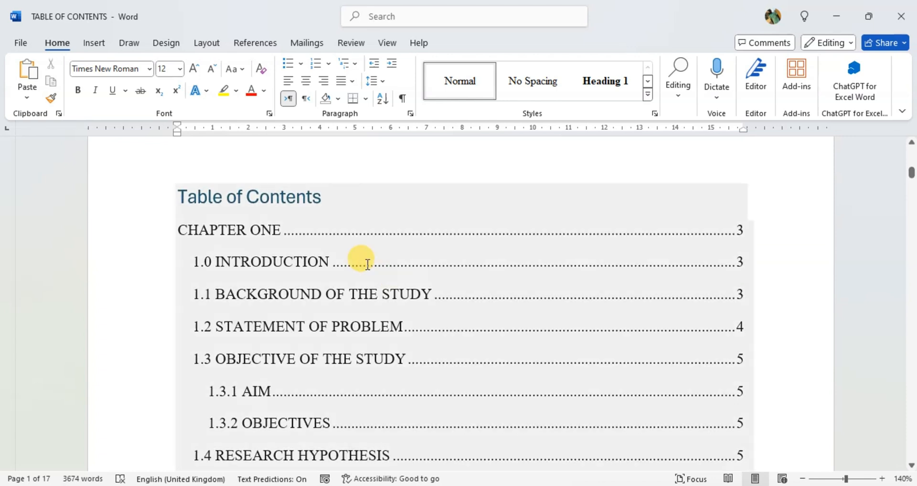
pyautogui.click(248, 195)
pyautogui.click(235, 173)
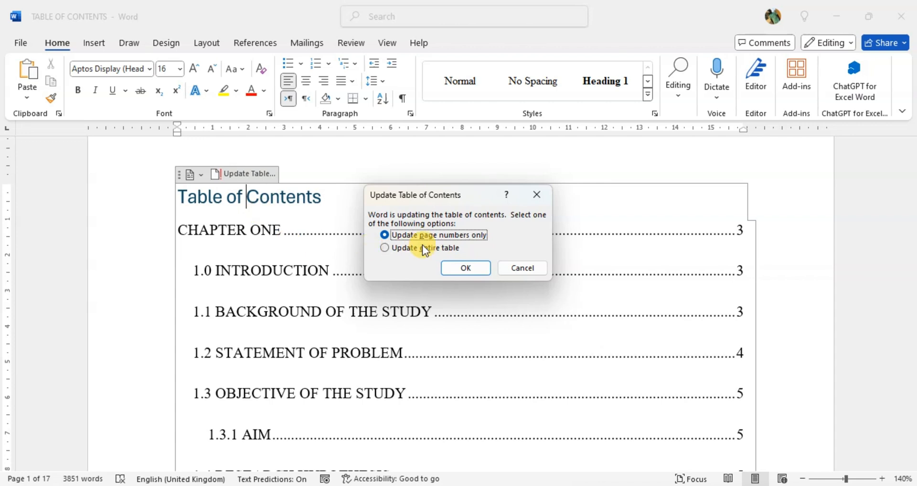
pyautogui.click(466, 268)
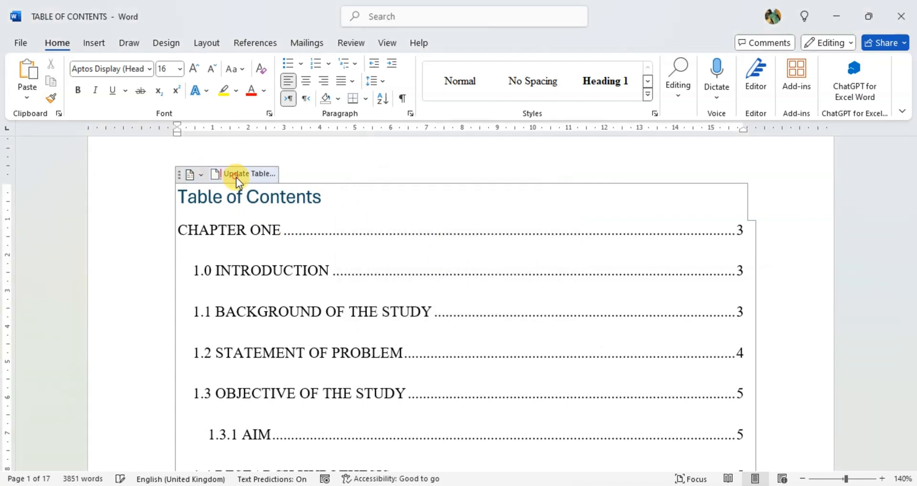
pyautogui.click(410, 248)
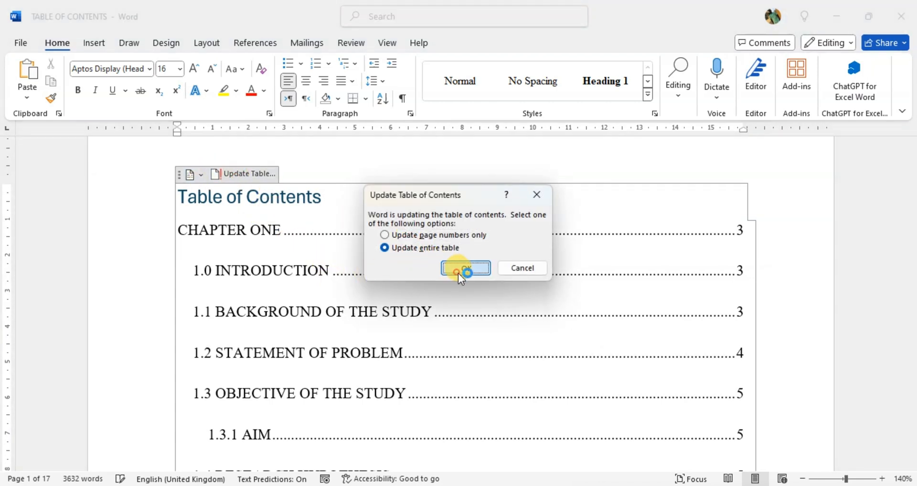
pyautogui.click(458, 271)
# - Select the rebuilt table of contents from its last entry up to the title and apply 1.5 line spacing
pyautogui.scroll(-15, 435, 273)
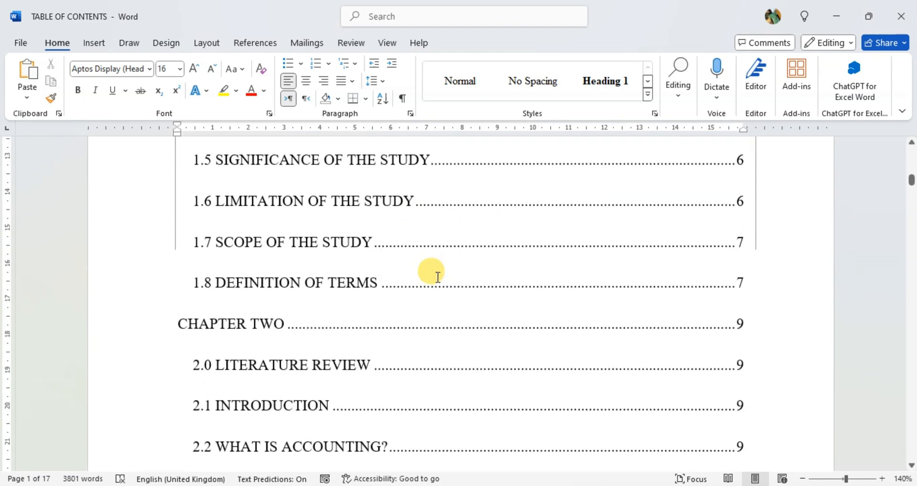
pyautogui.scroll(-8, 437, 277)
pyautogui.scroll(8, 436, 277)
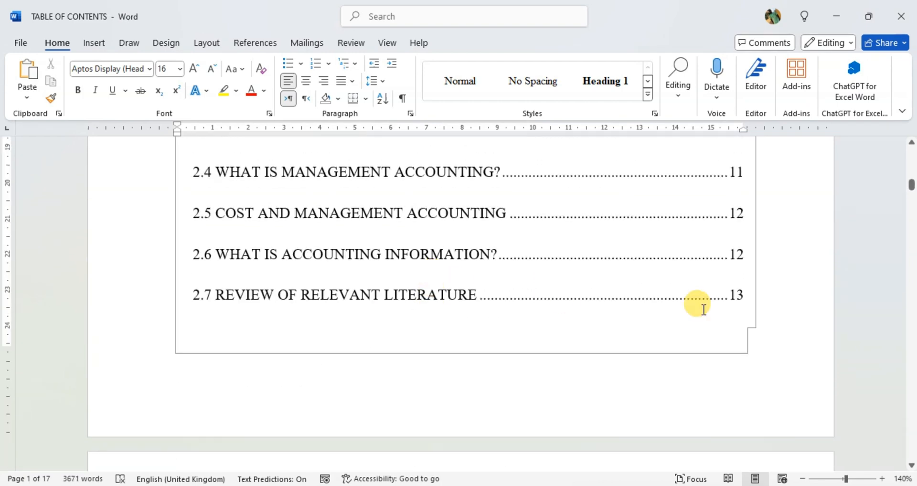
pyautogui.moveTo(752, 305); pyautogui.dragTo(183, 189)
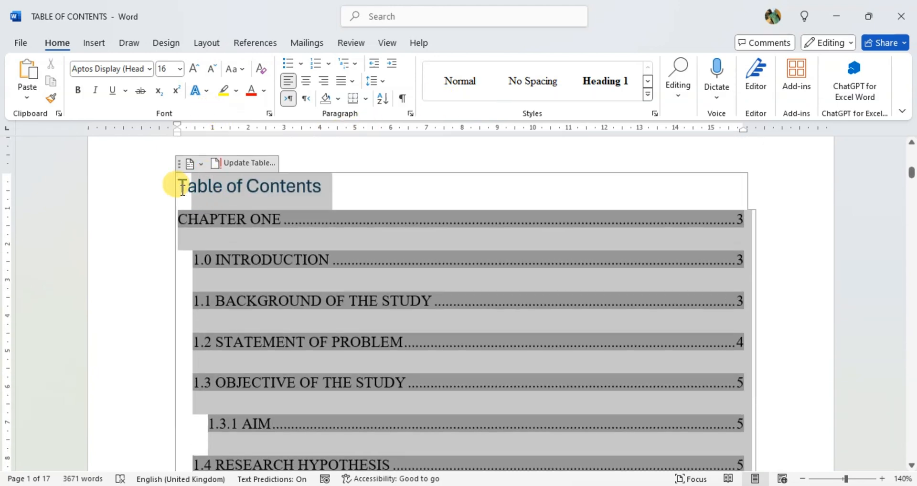
pyautogui.click(374, 81)
pyautogui.click(400, 137)
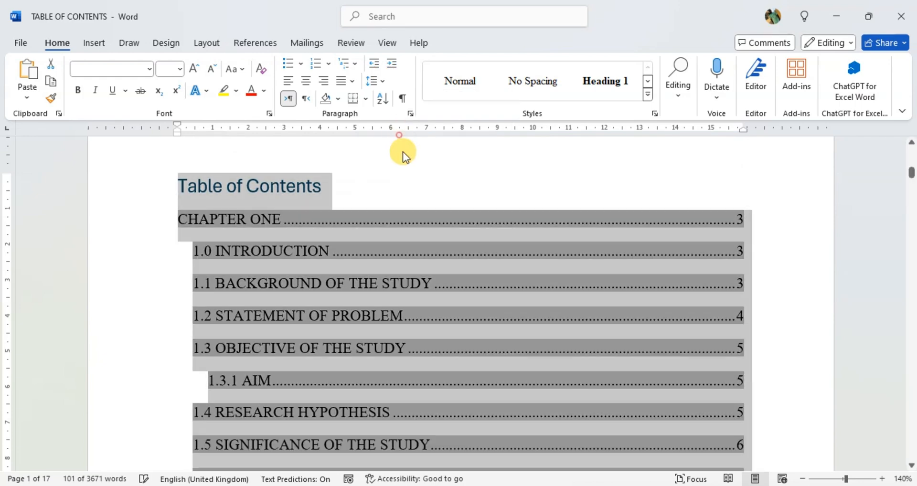
pyautogui.scroll(-10, 404, 239)
pyautogui.scroll(-3, 404, 240)
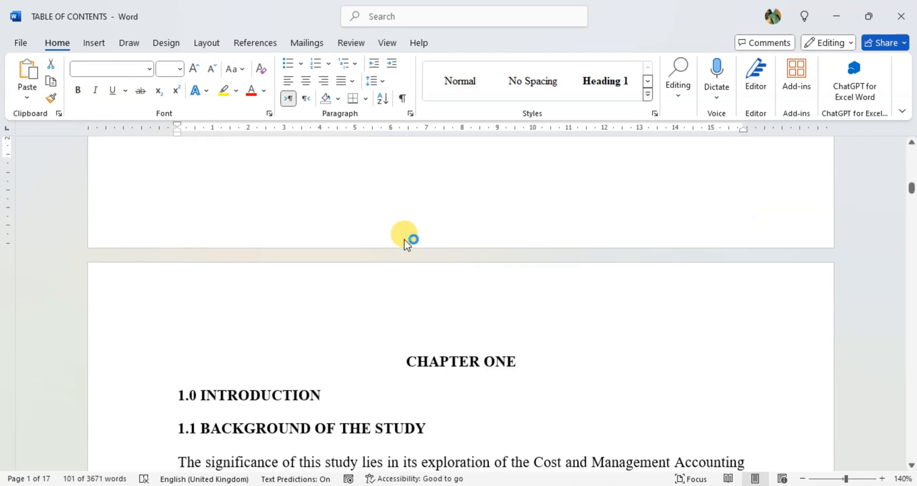
pyautogui.scroll(10, 404, 239)
pyautogui.click(348, 211)
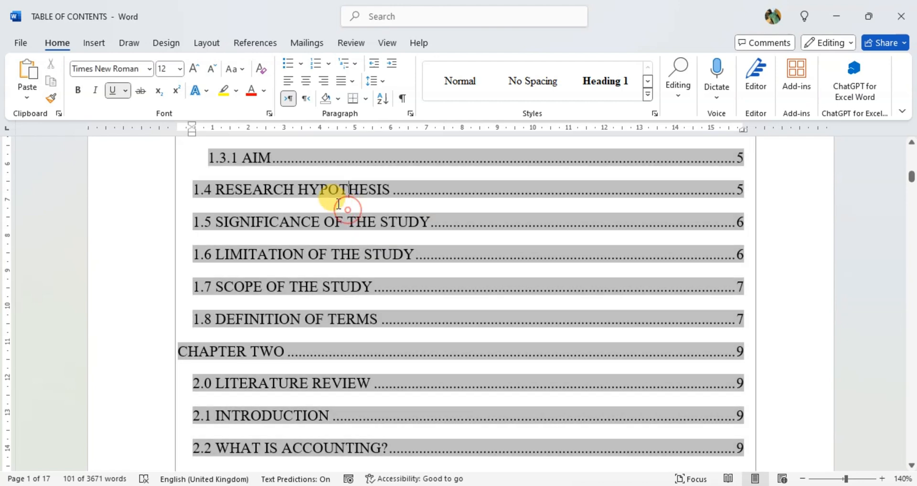
# - Update only the page numbers in the respaced table of contents and check the entries down to section 2.7
pyautogui.scroll(5, 334, 201)
pyautogui.click(254, 207)
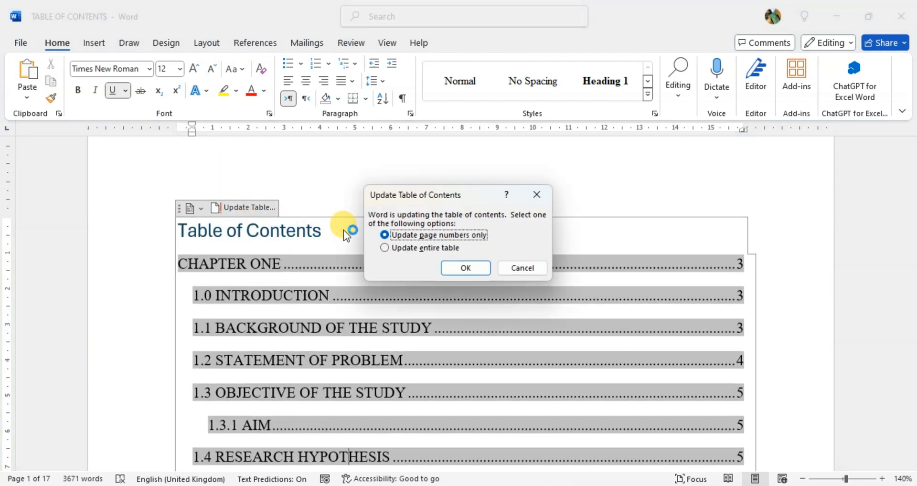
pyautogui.click(475, 265)
pyautogui.scroll(-2, 486, 261)
pyautogui.scroll(-10, 486, 261)
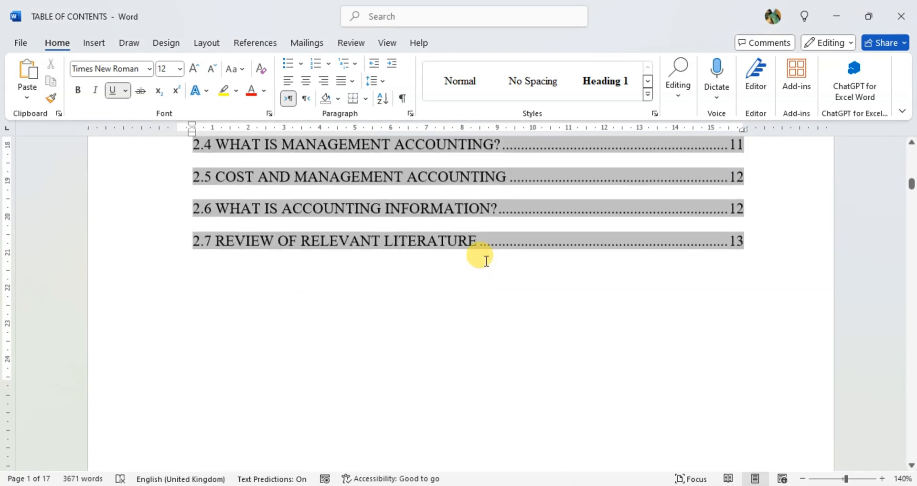